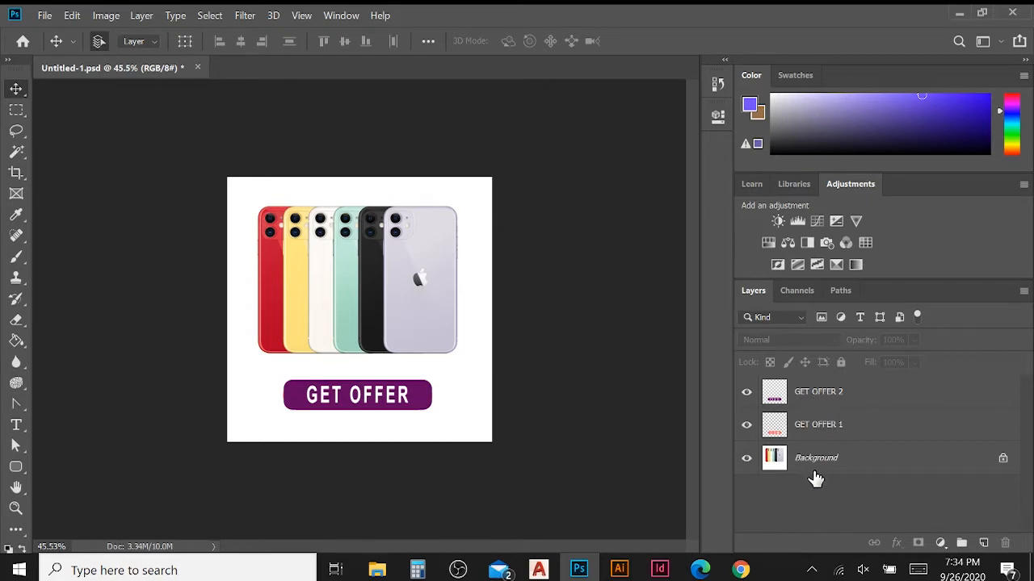
Toggle the visibility of the Background, GET OFFER 1 and GET OFFER 2 layers to examine what each one contains.
click(747, 459)
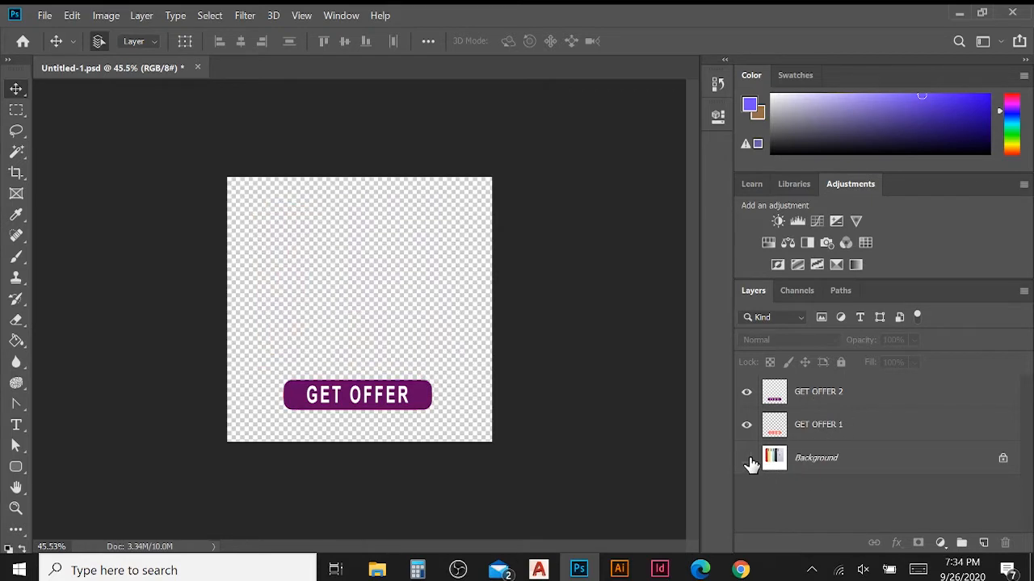
click(747, 459)
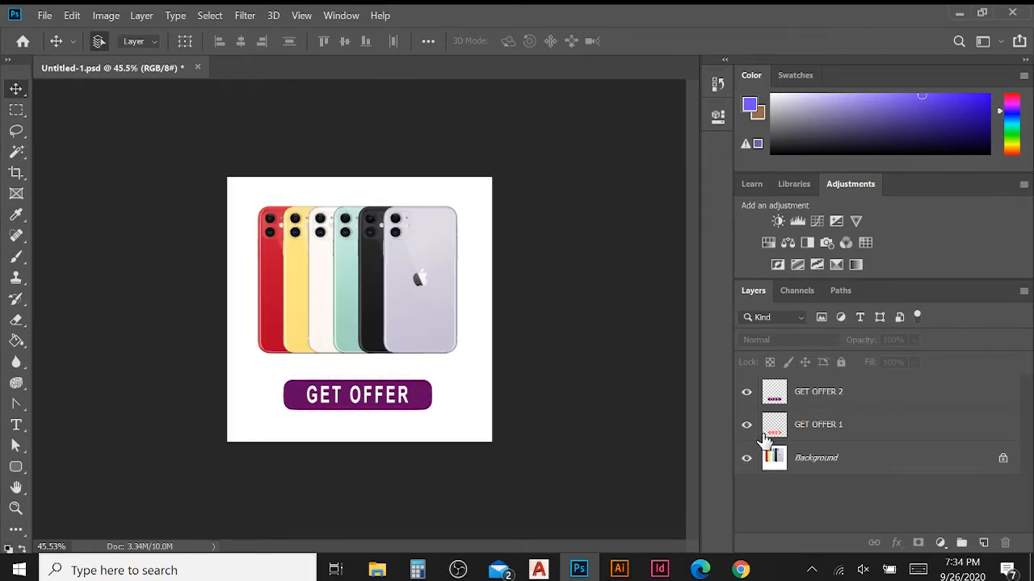
click(747, 426)
click(747, 396)
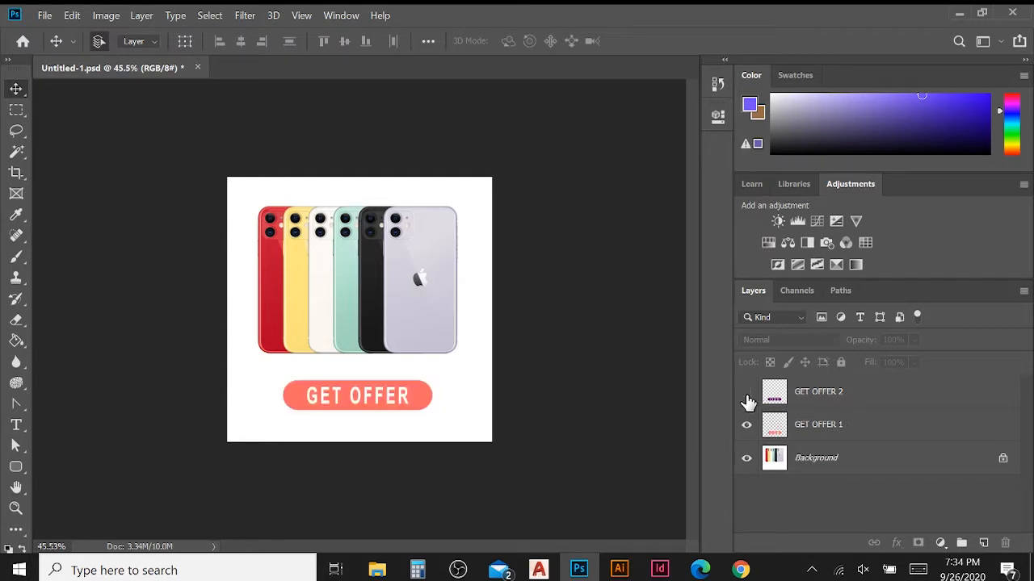
click(747, 395)
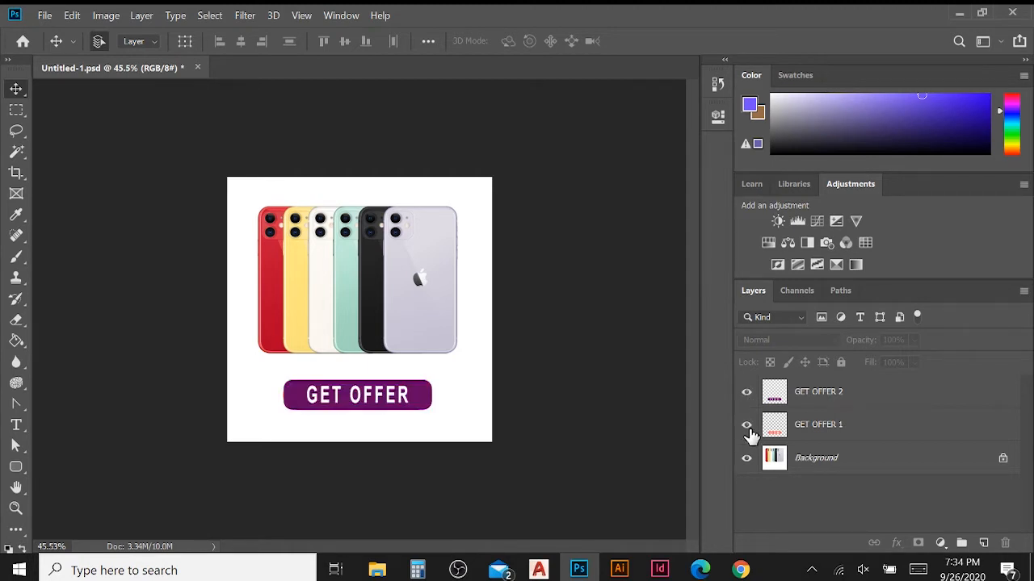
click(747, 425)
click(747, 392)
click(747, 393)
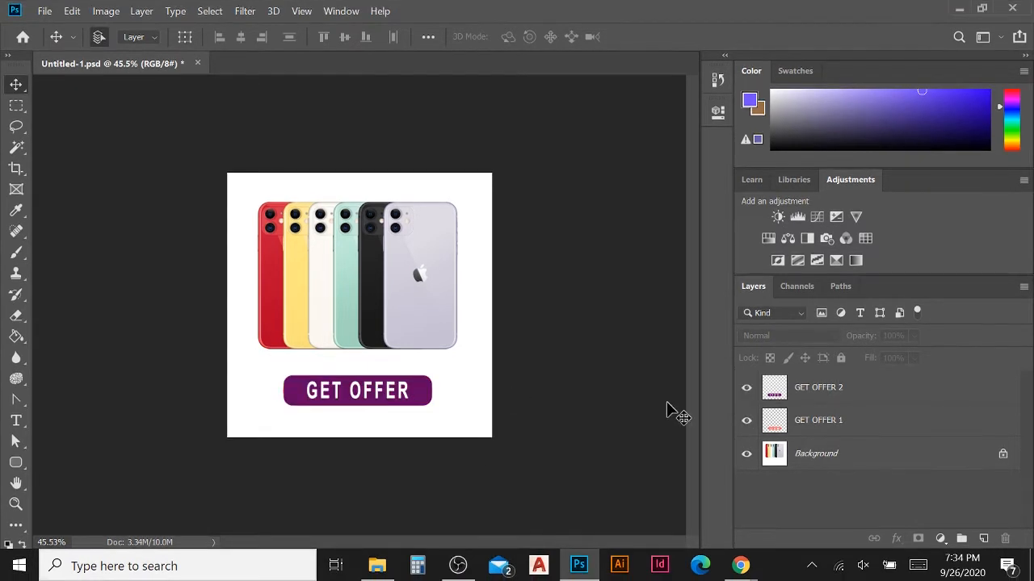
Hide and show the GET OFFER 2 layer repeatedly to preview the button's blinking effect.
click(748, 394)
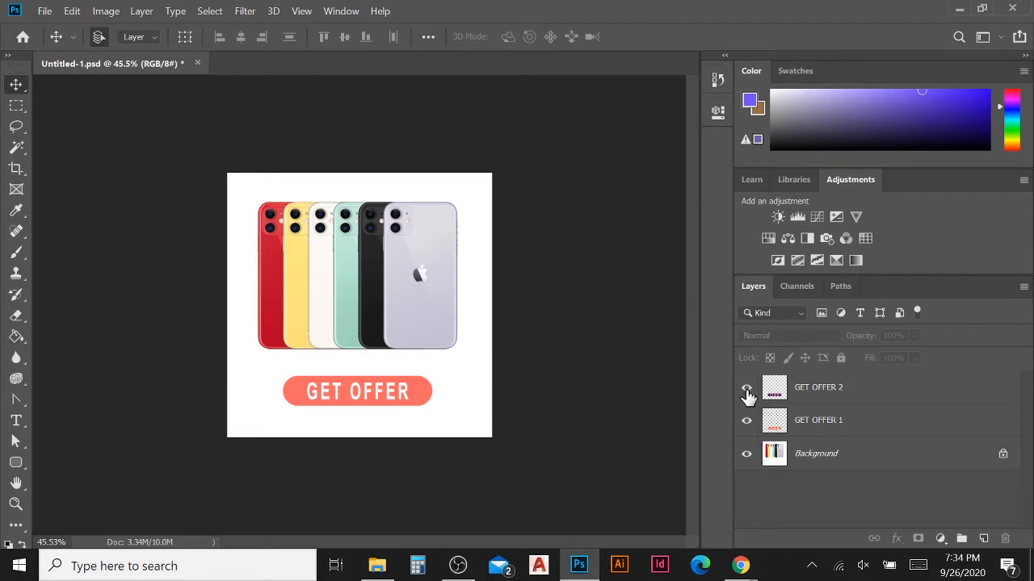
click(748, 394)
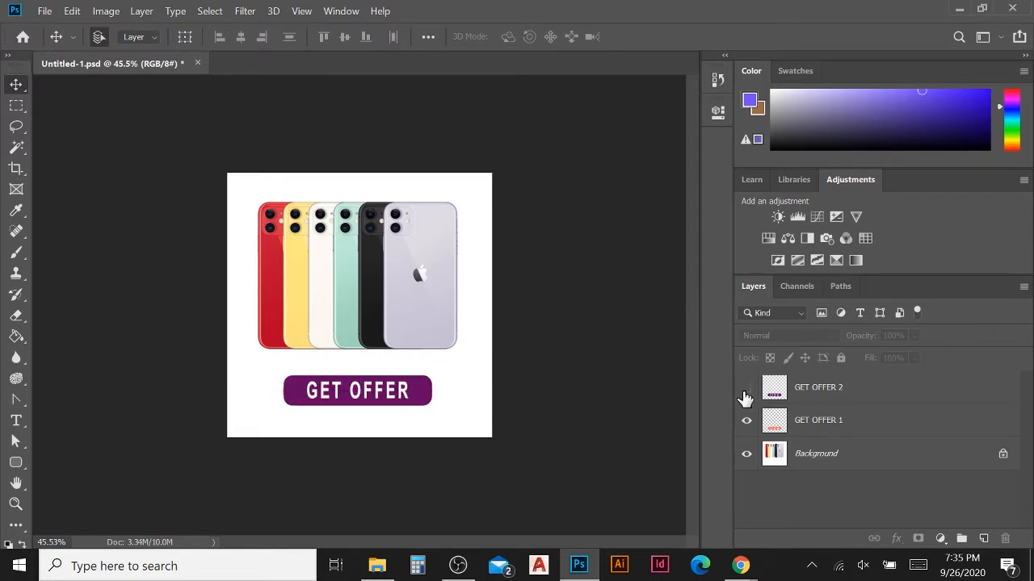
click(745, 394)
click(745, 394)
click(745, 394)
click(745, 394)
click(745, 395)
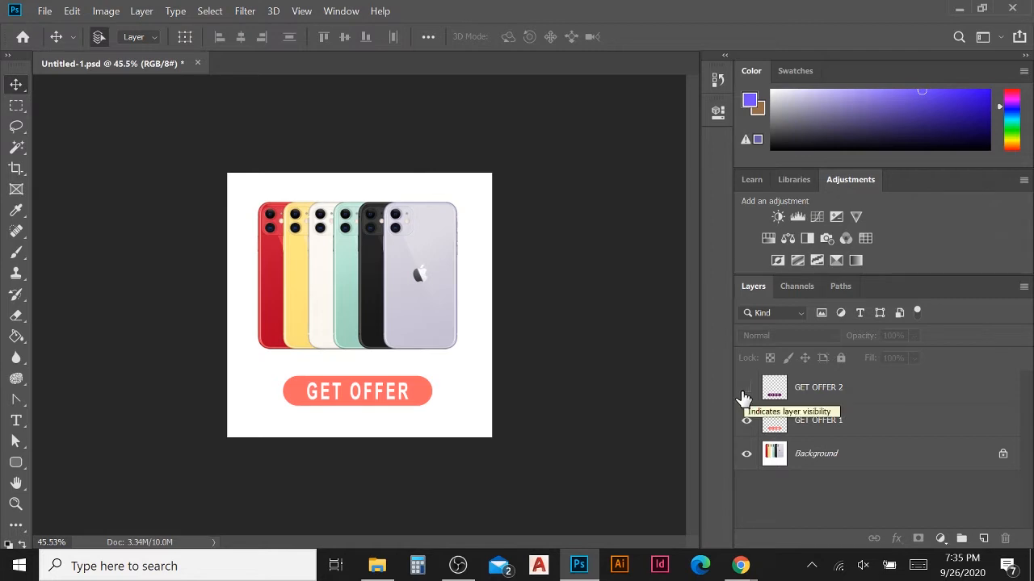
click(745, 394)
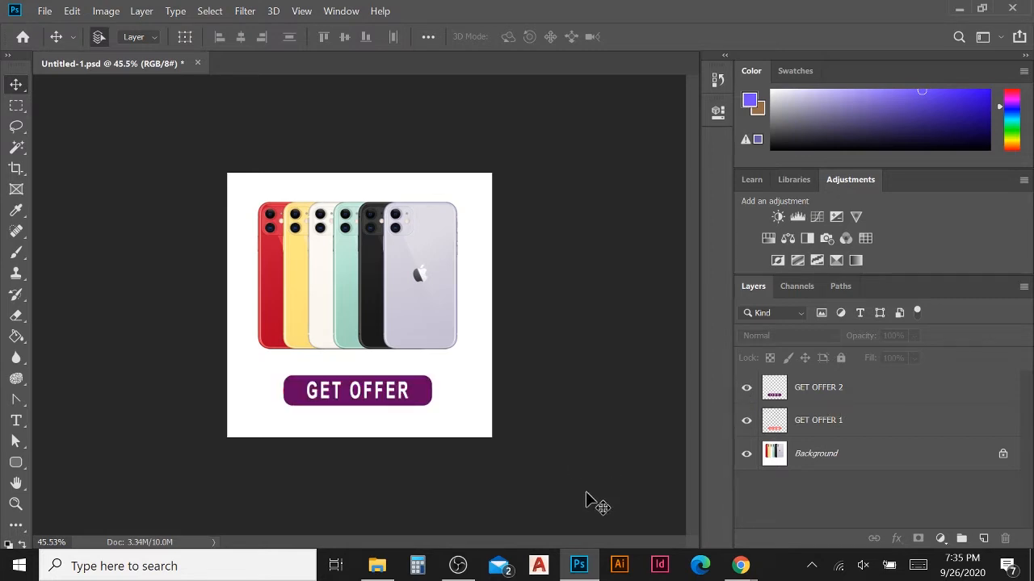
Show the Timeline, create a frame animation and add a second frame to it.
click(338, 11)
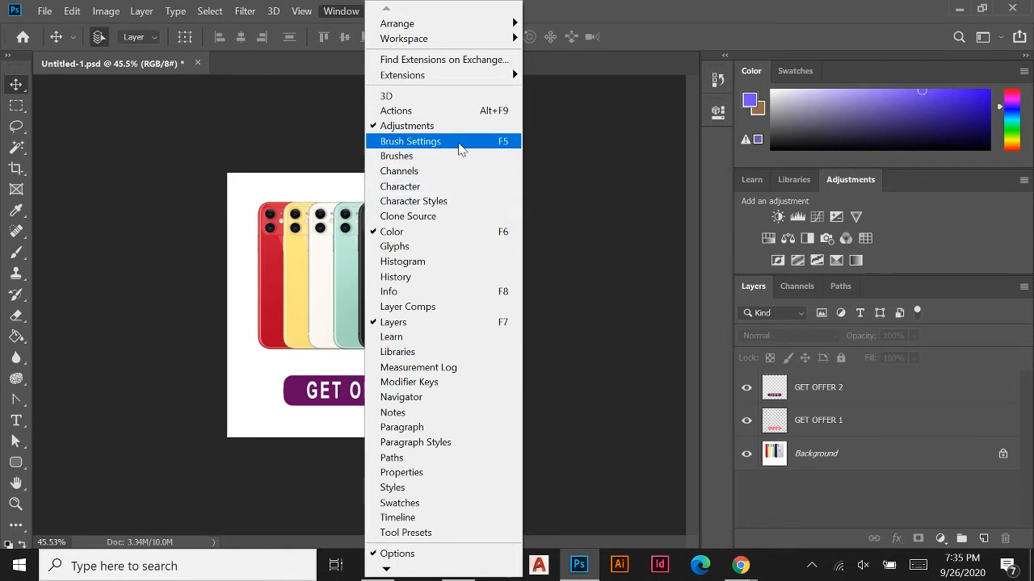
click(434, 521)
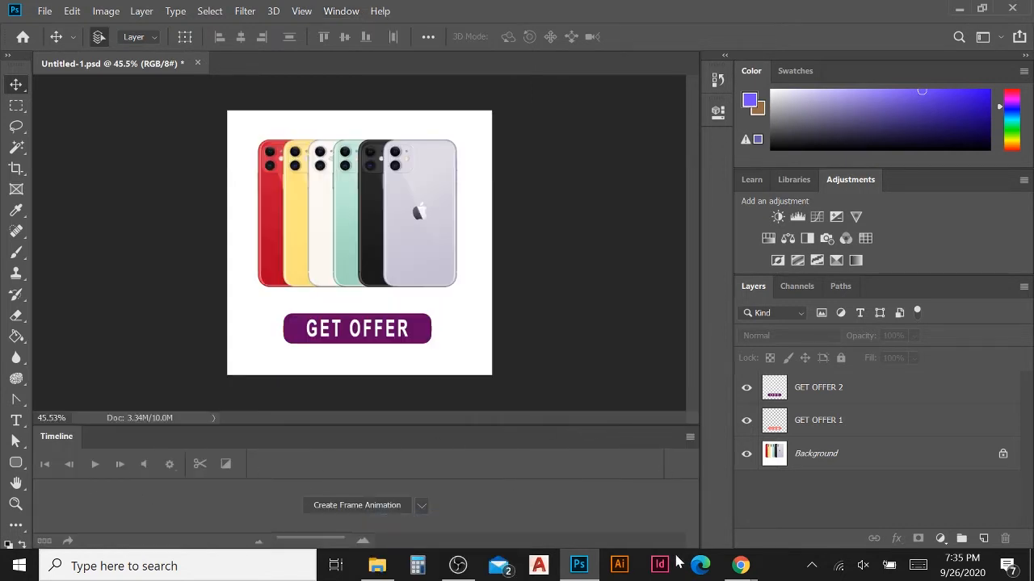
click(360, 506)
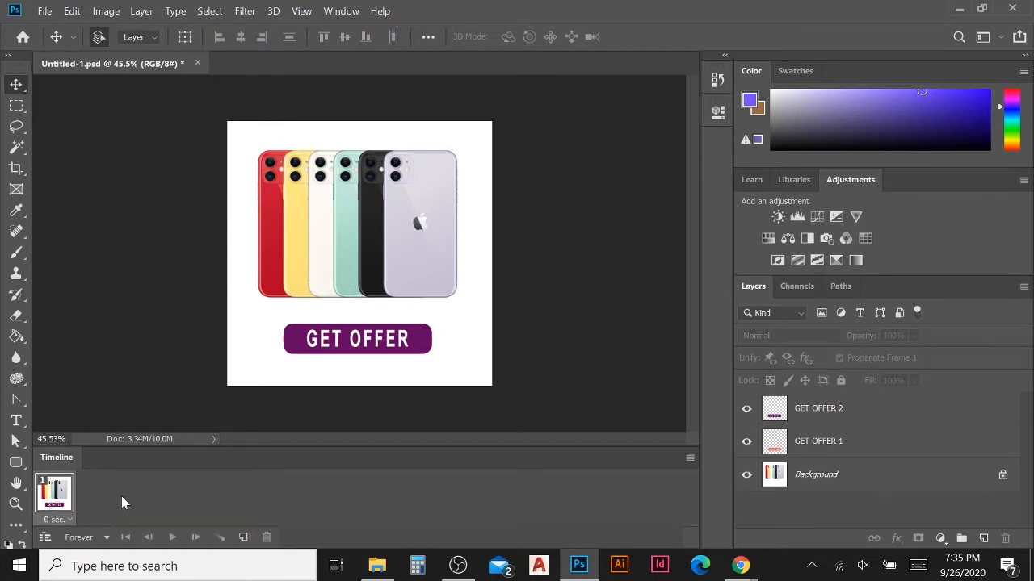
click(243, 538)
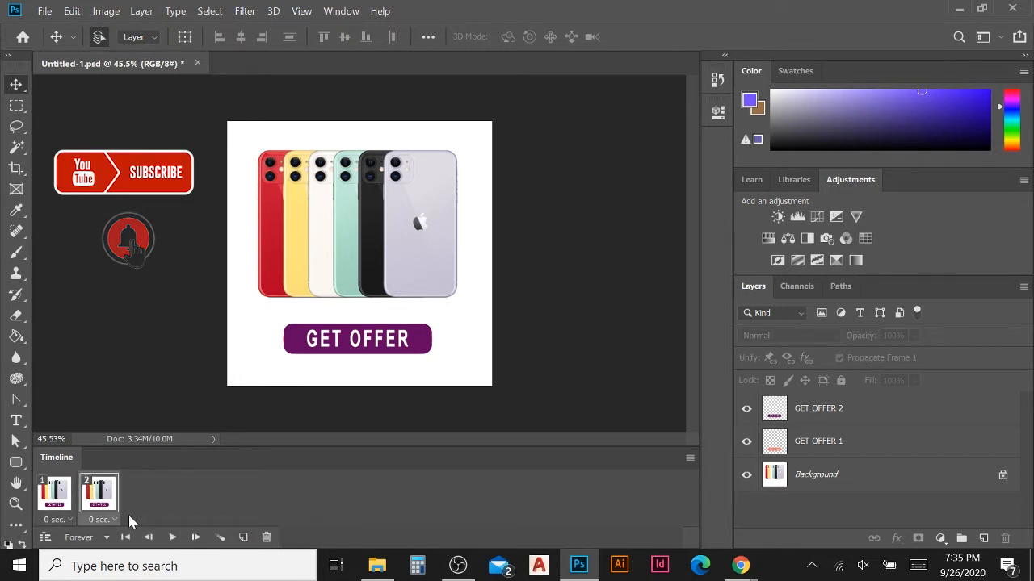
Add two extra animation frames and delete both of them again.
click(243, 538)
click(243, 538)
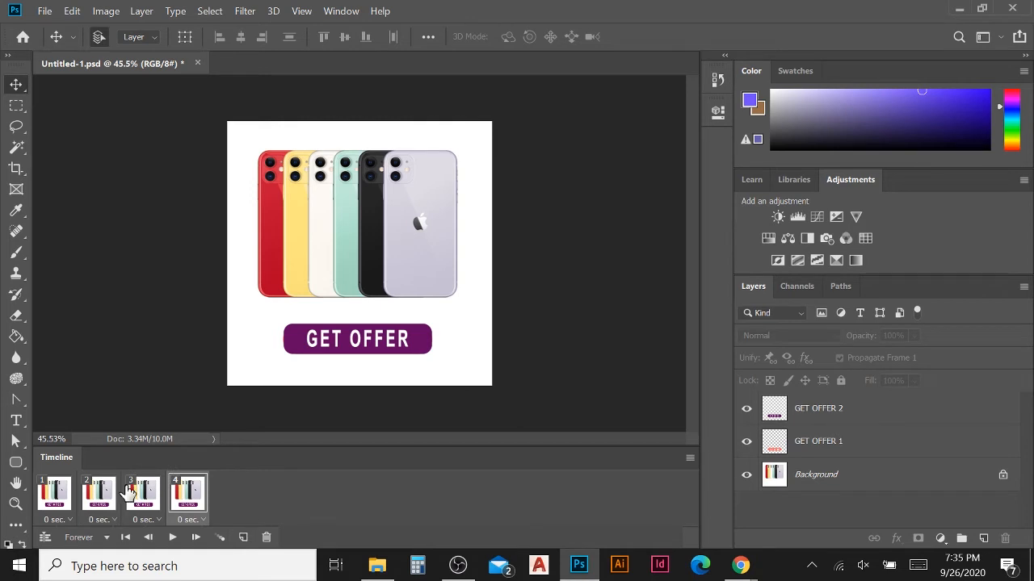
click(267, 537)
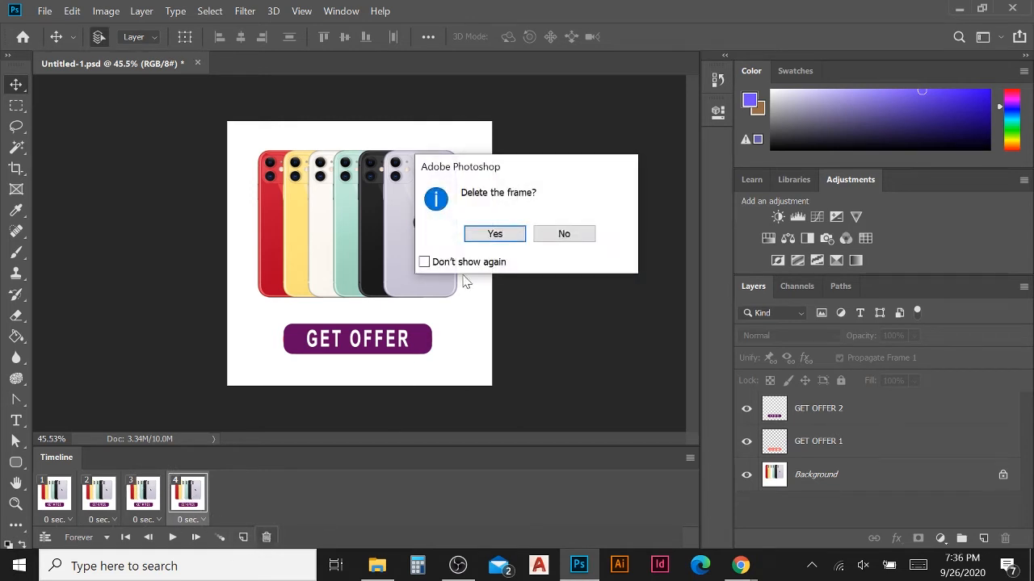
click(483, 237)
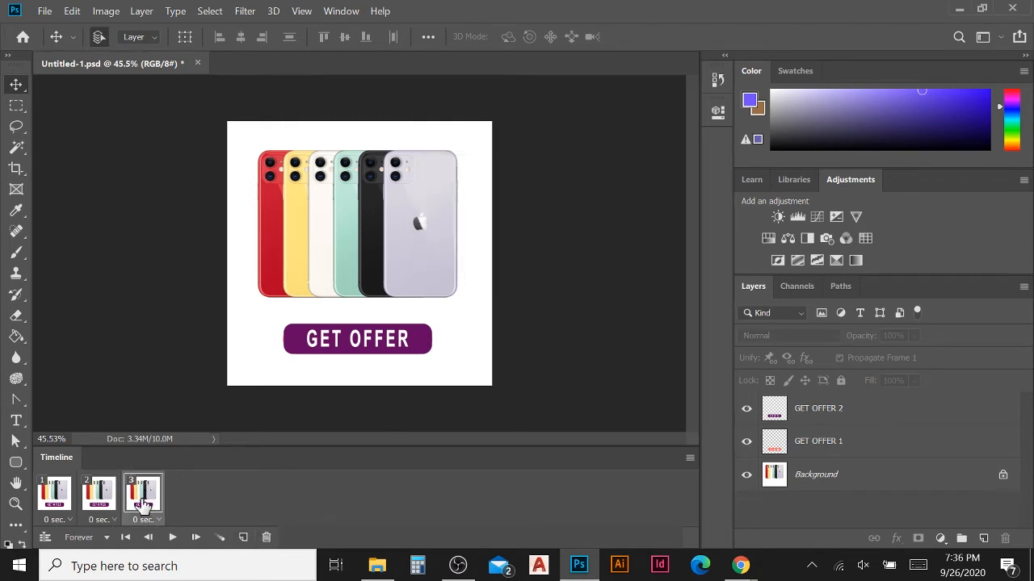
click(267, 539)
click(485, 236)
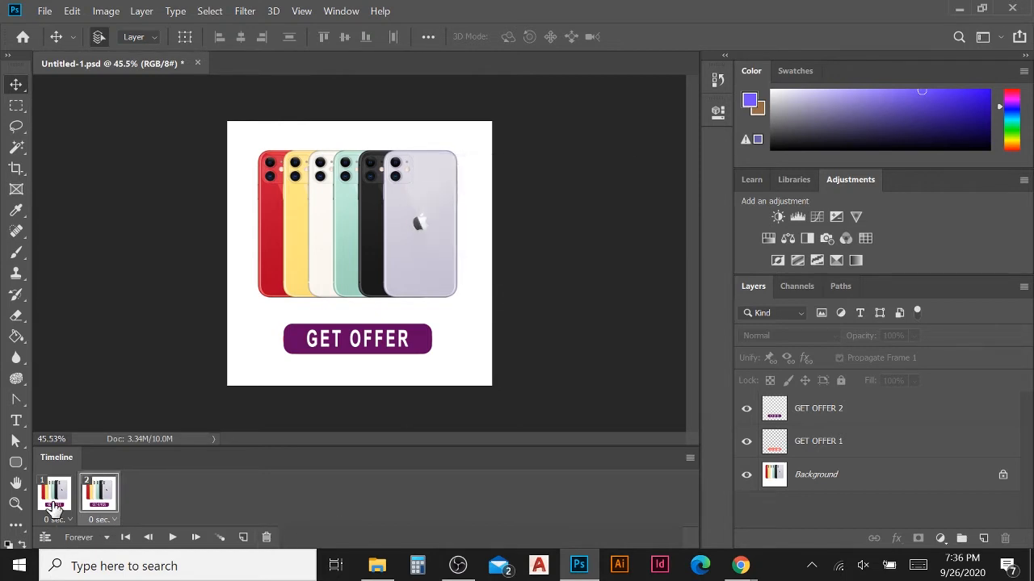
Hide the GET OFFER 2 layer in frame 1 of the animation.
click(54, 506)
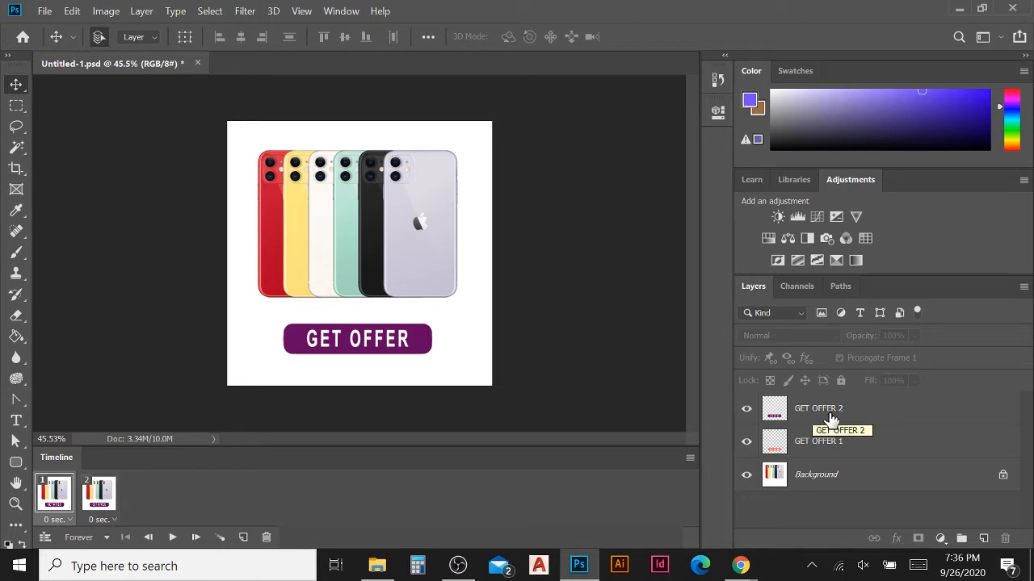
click(747, 410)
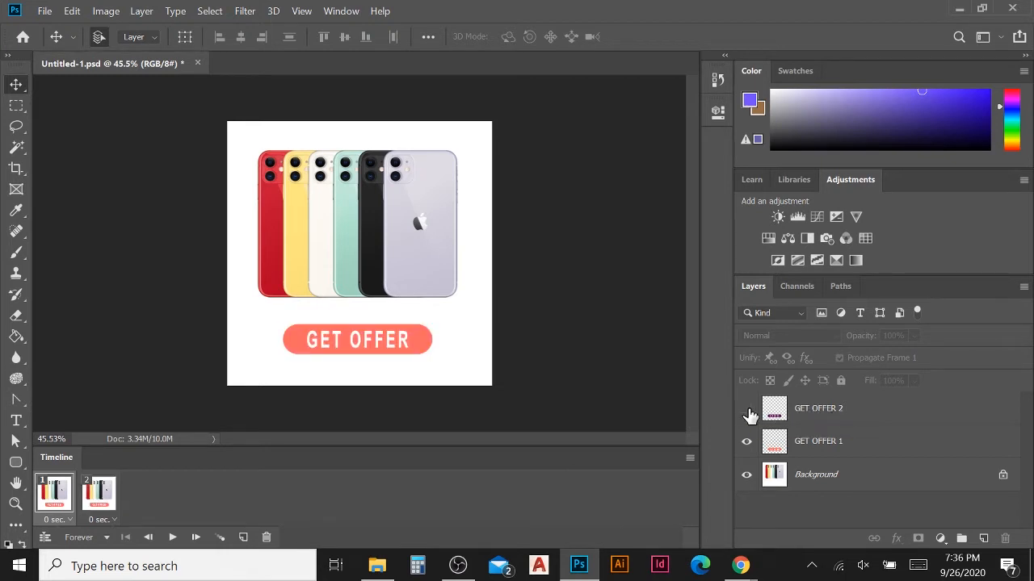
click(747, 410)
click(748, 411)
In frame 2, show the GET OFFER 2 layer and hide the GET OFFER 1 layer.
click(109, 504)
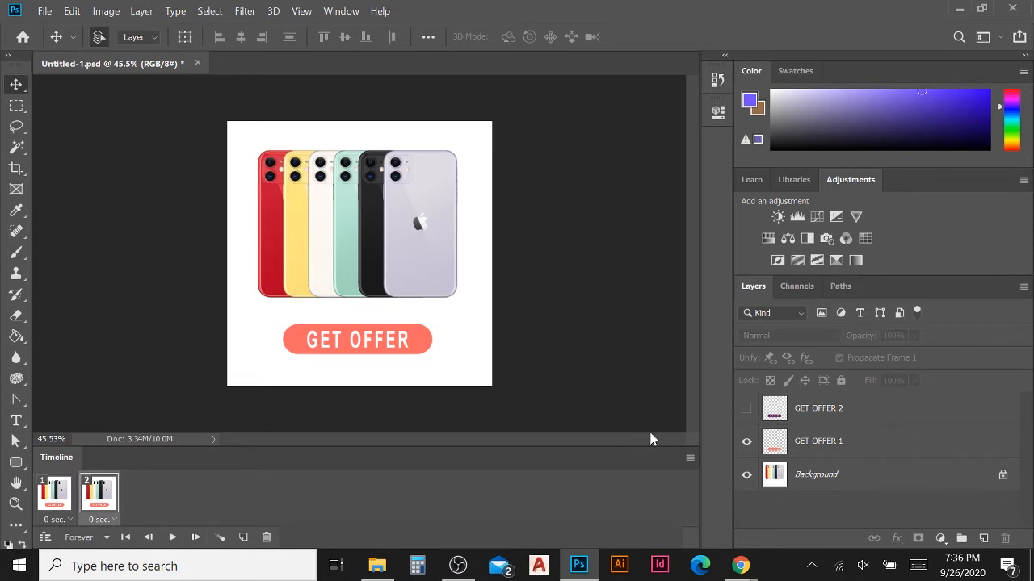
click(747, 410)
click(747, 442)
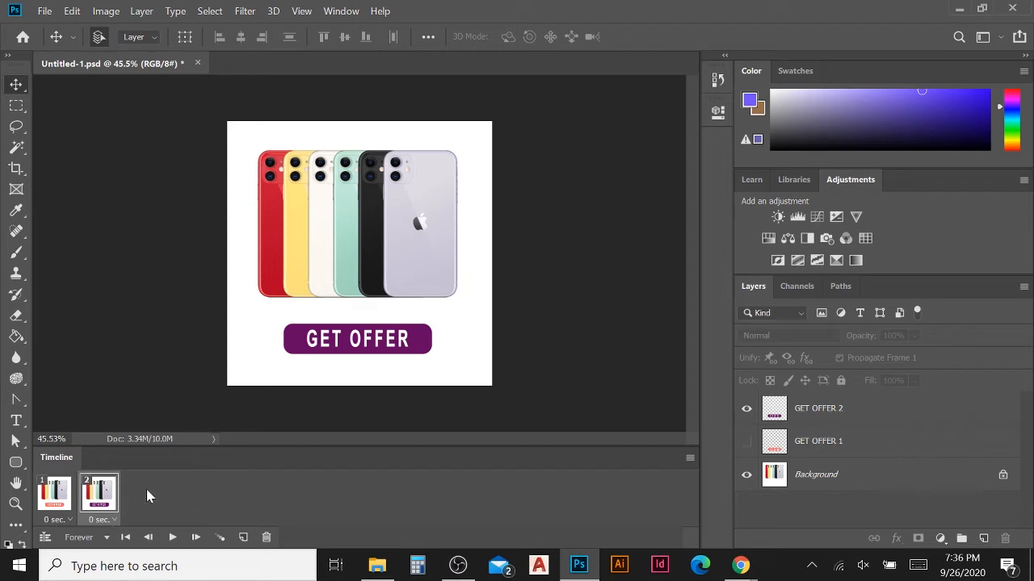
Switch back and forth between frames 1 and 2 to compare their buttons and visible layers.
click(71, 499)
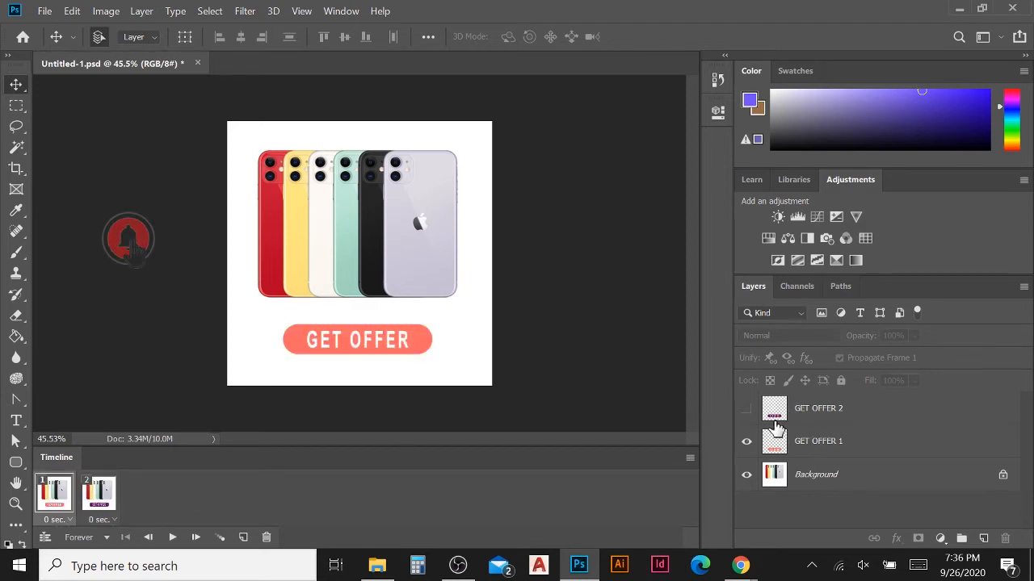
click(97, 504)
click(57, 497)
click(98, 497)
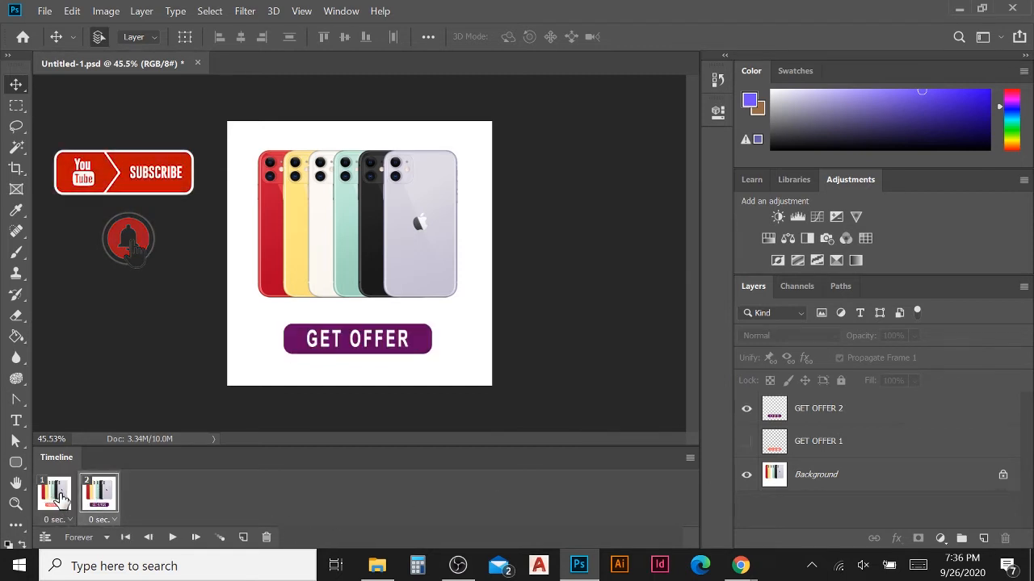
click(61, 498)
click(103, 498)
click(57, 499)
click(112, 499)
click(63, 498)
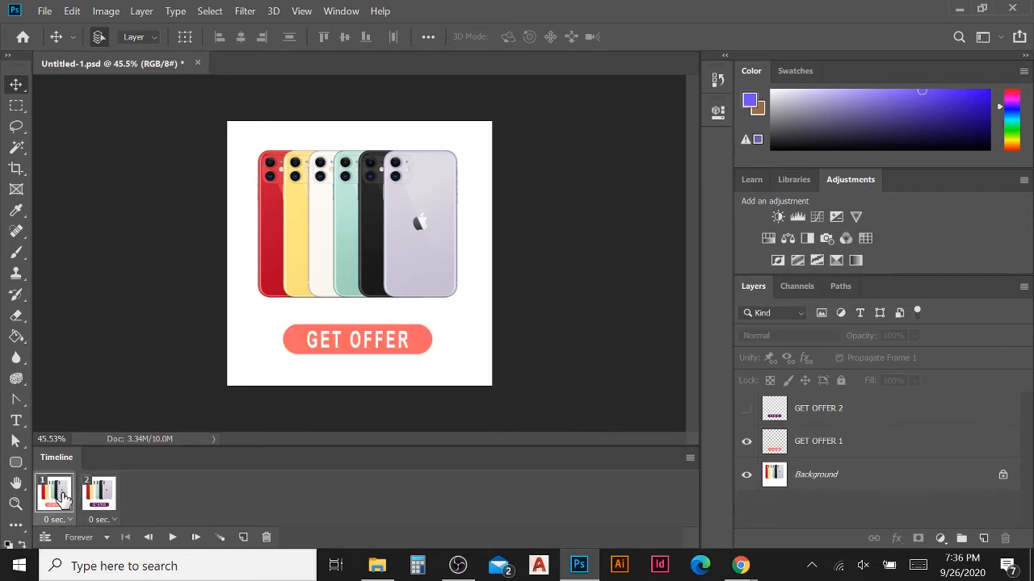
click(108, 496)
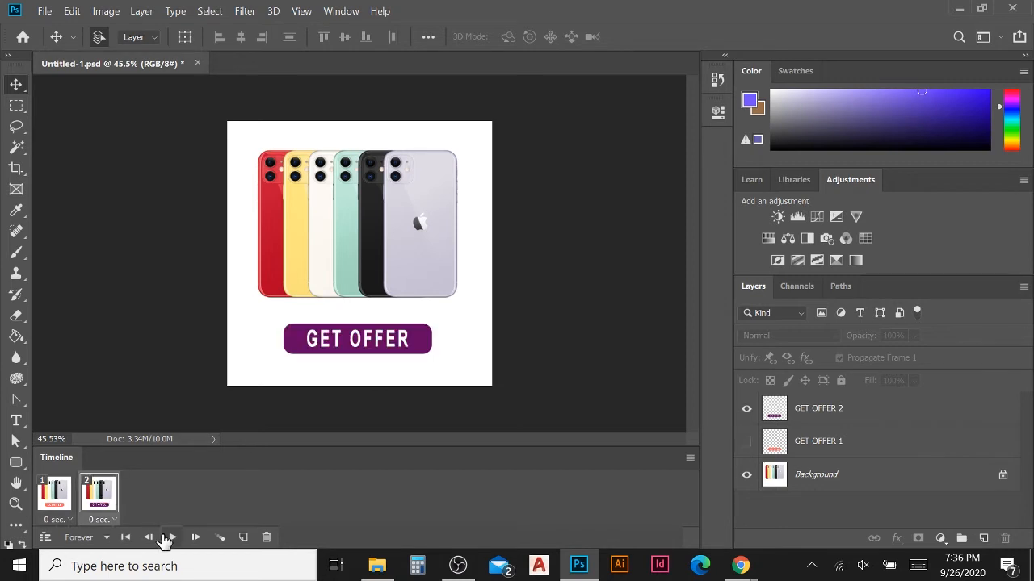
Play the animation to check its speed, and stop it.
click(172, 538)
click(173, 537)
click(174, 538)
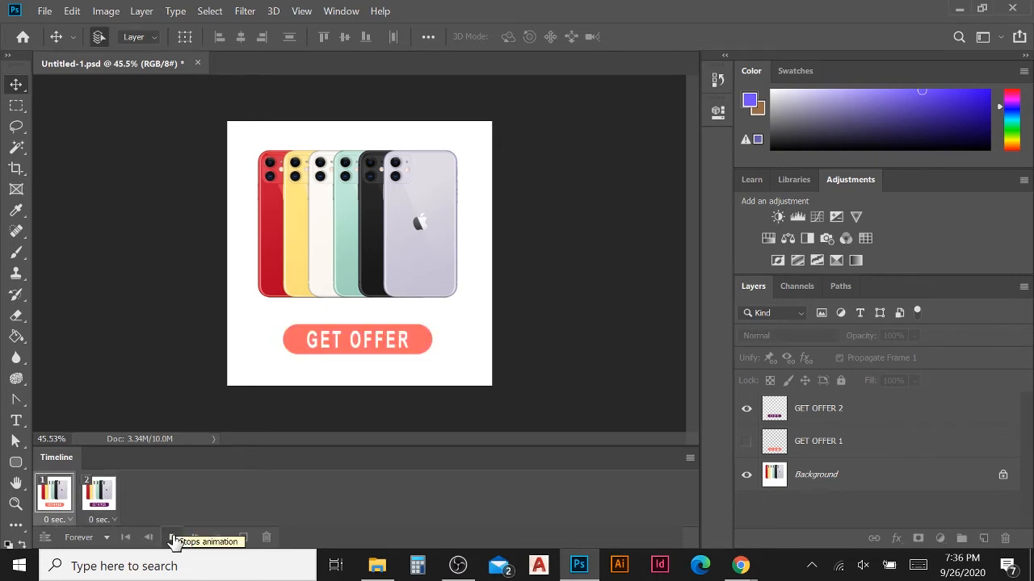
click(173, 537)
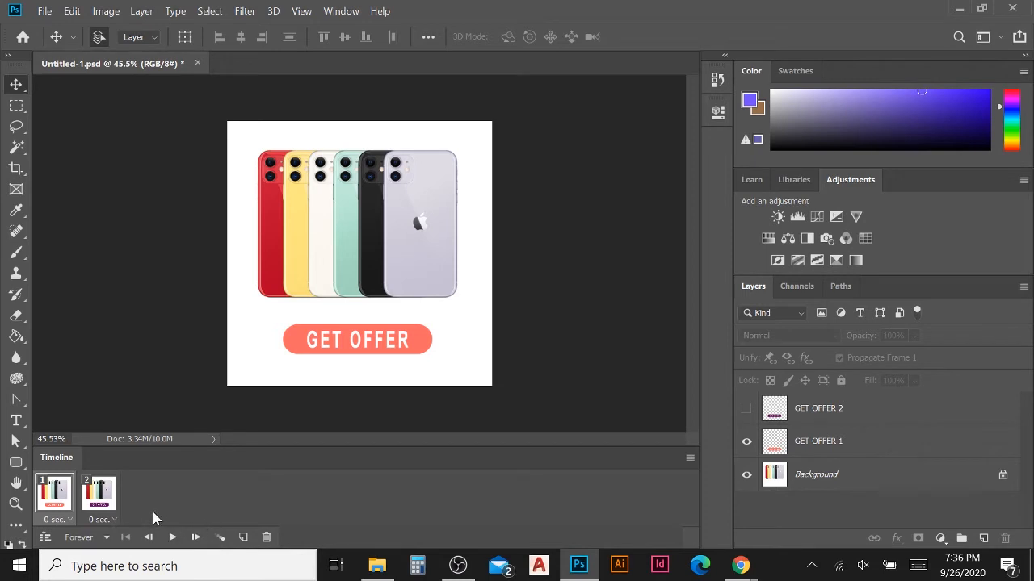
Set the delay of both frames to 0.2 seconds and preview the animation.
click(69, 521)
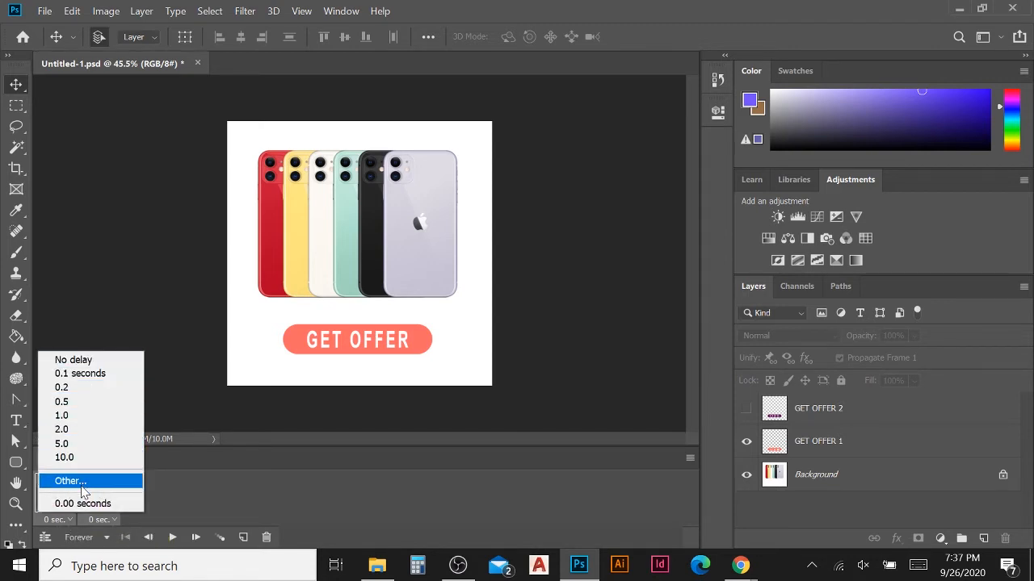
click(83, 387)
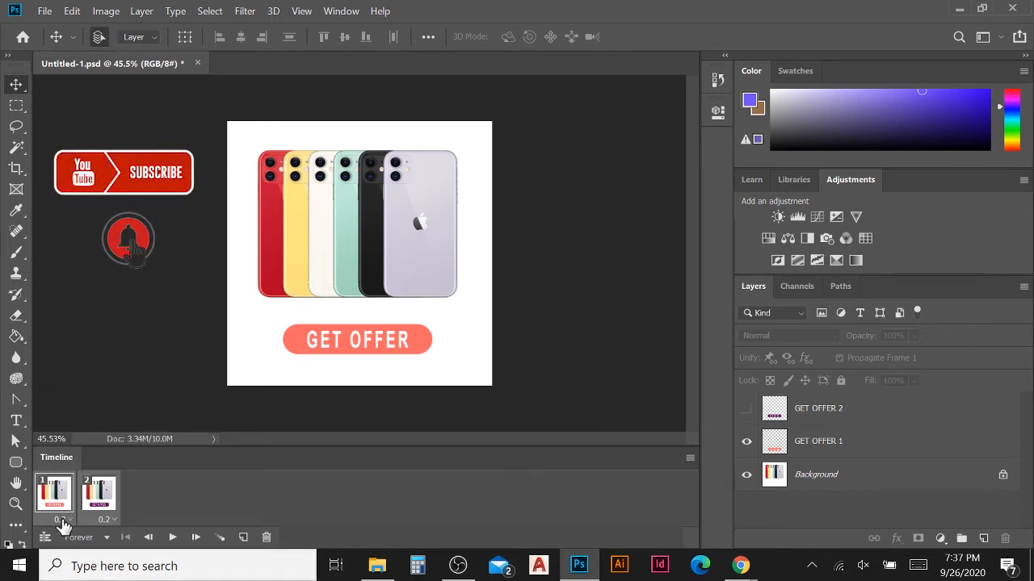
click(172, 540)
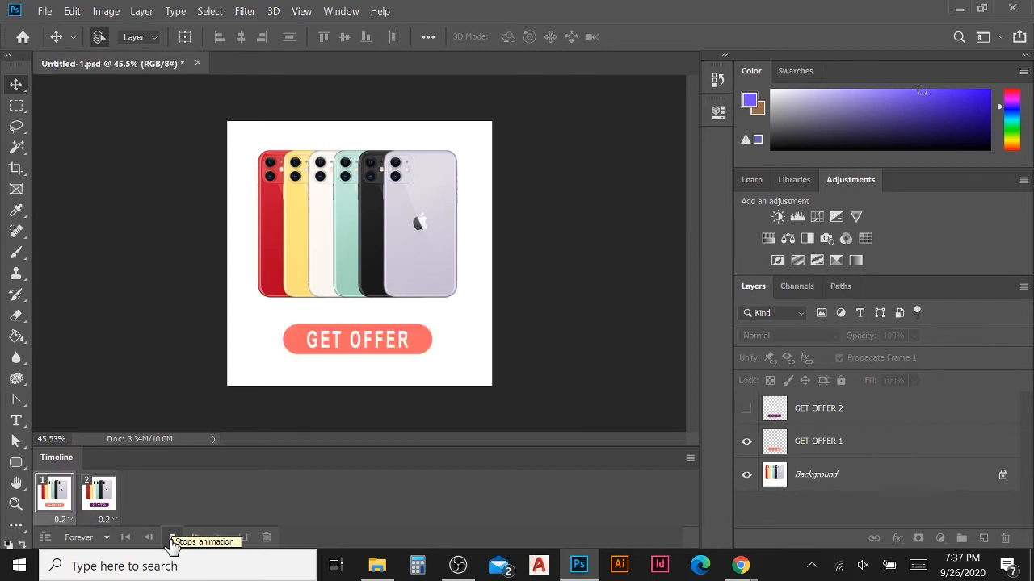
click(172, 539)
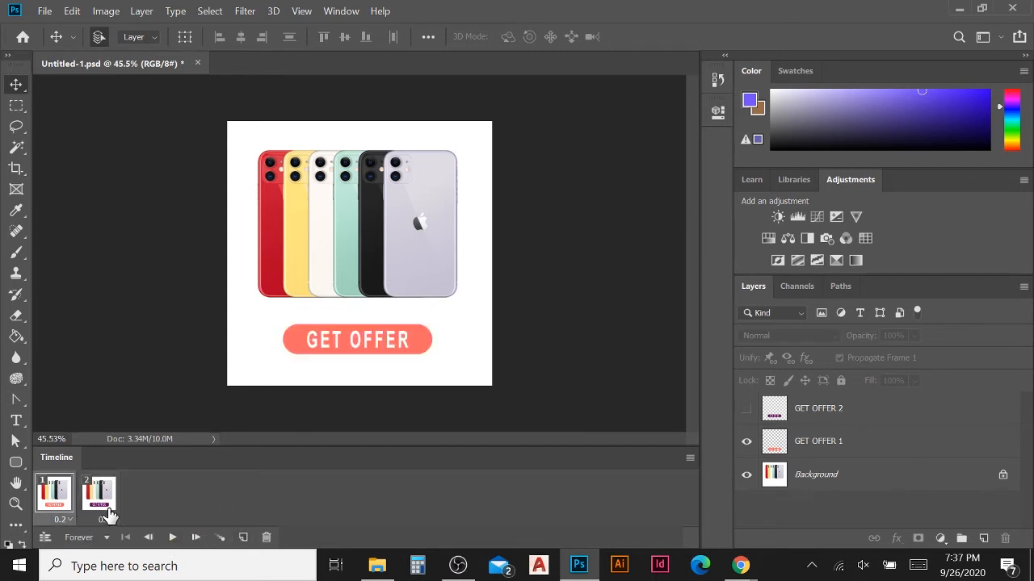
Set the delay of both frames to 0.1 seconds and preview the animation.
click(67, 523)
click(96, 376)
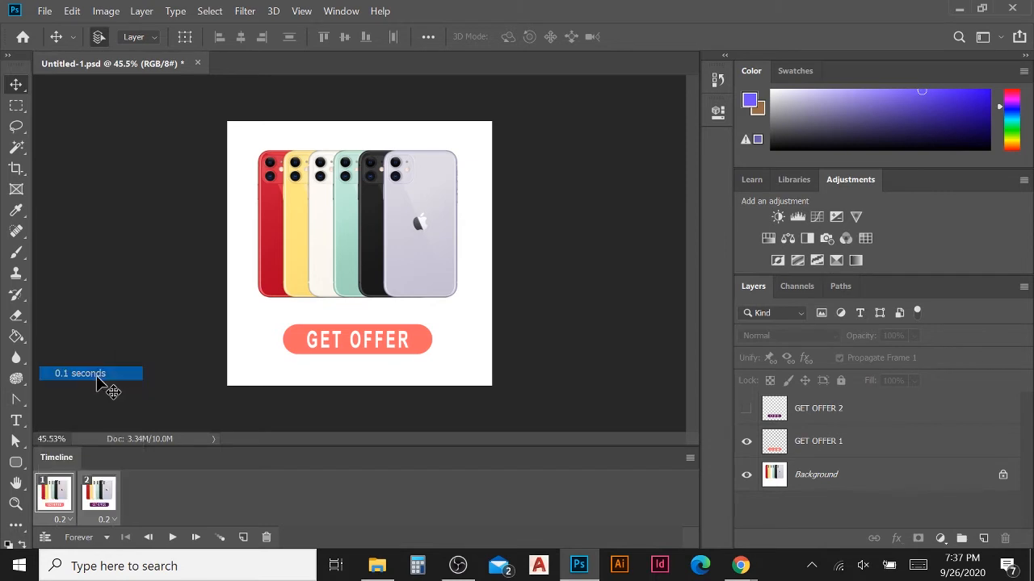
click(172, 538)
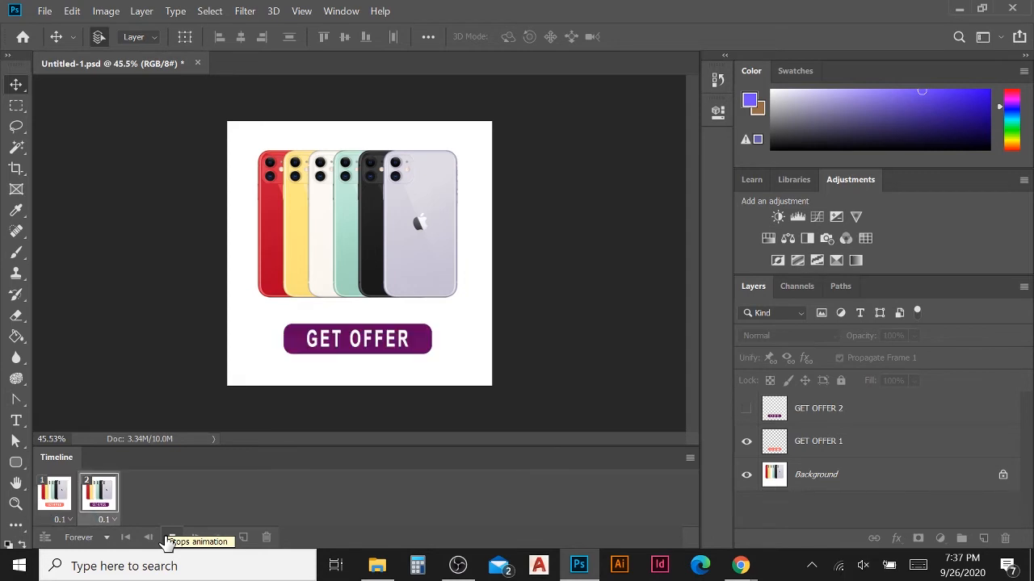
click(172, 538)
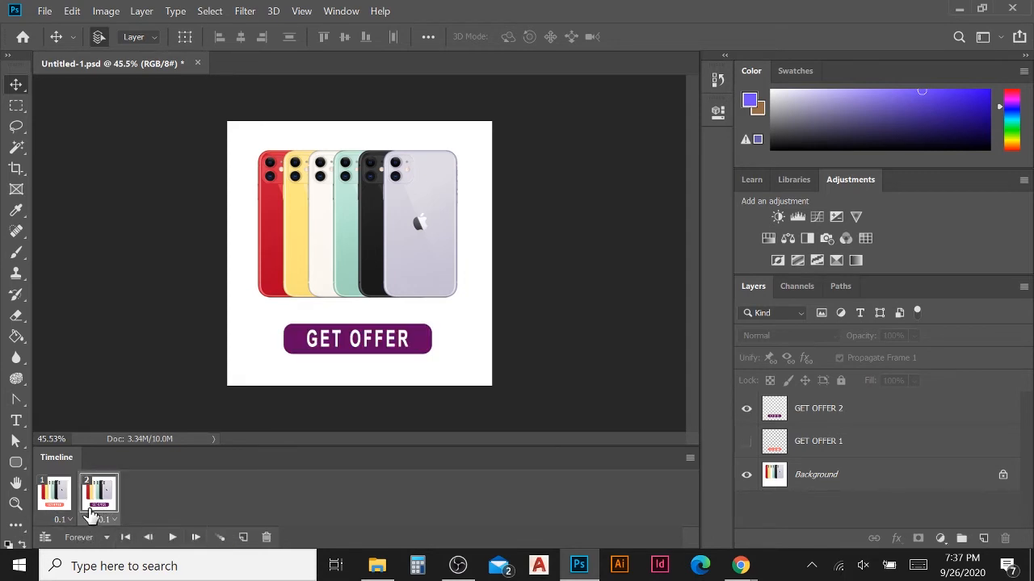
Set the delay of both frames to 0.2 seconds, play the animation to check the blinking speed, and stop it.
shift+click(65, 517)
click(61, 520)
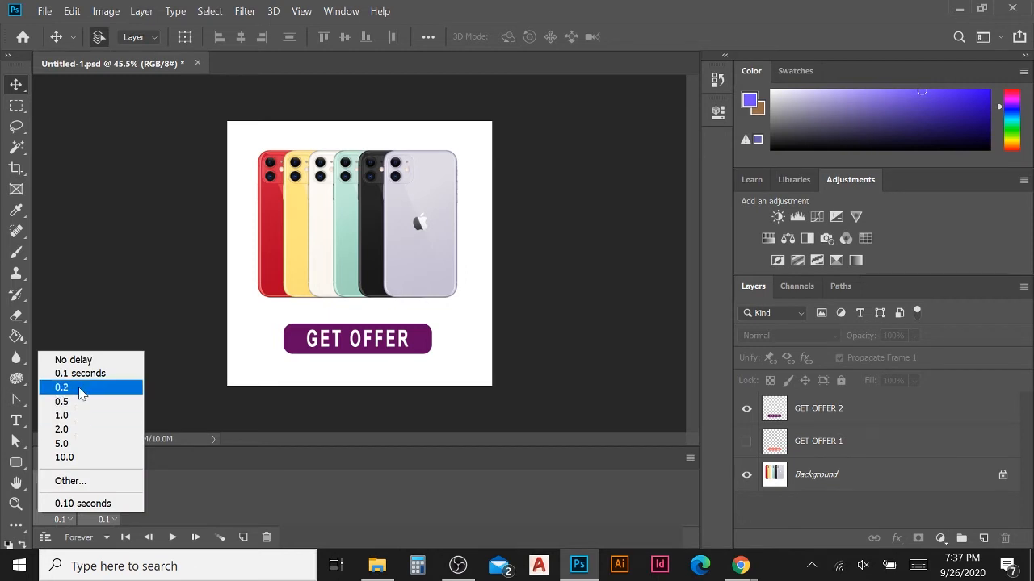
click(80, 387)
click(173, 537)
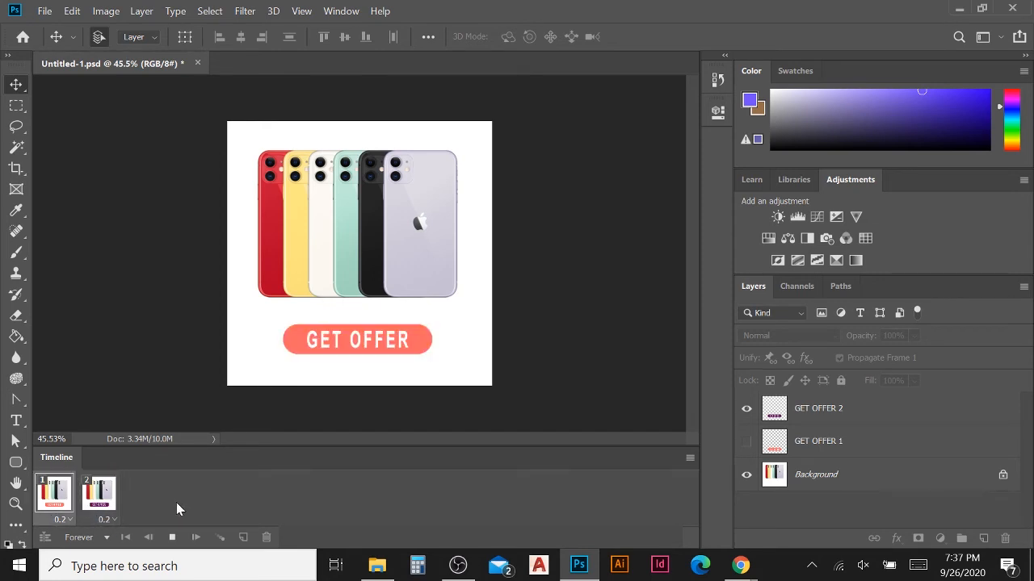
click(172, 537)
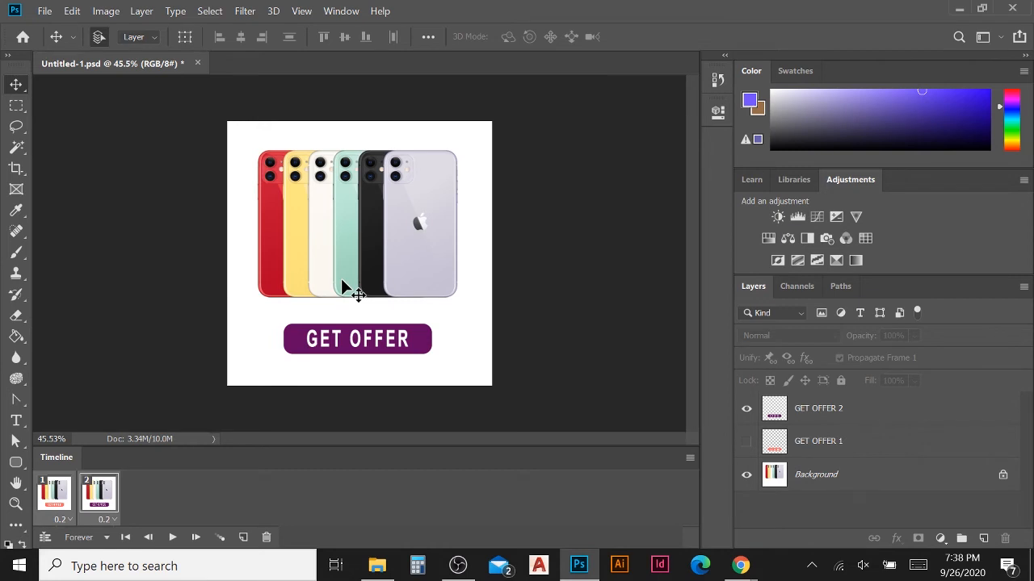
click(63, 520)
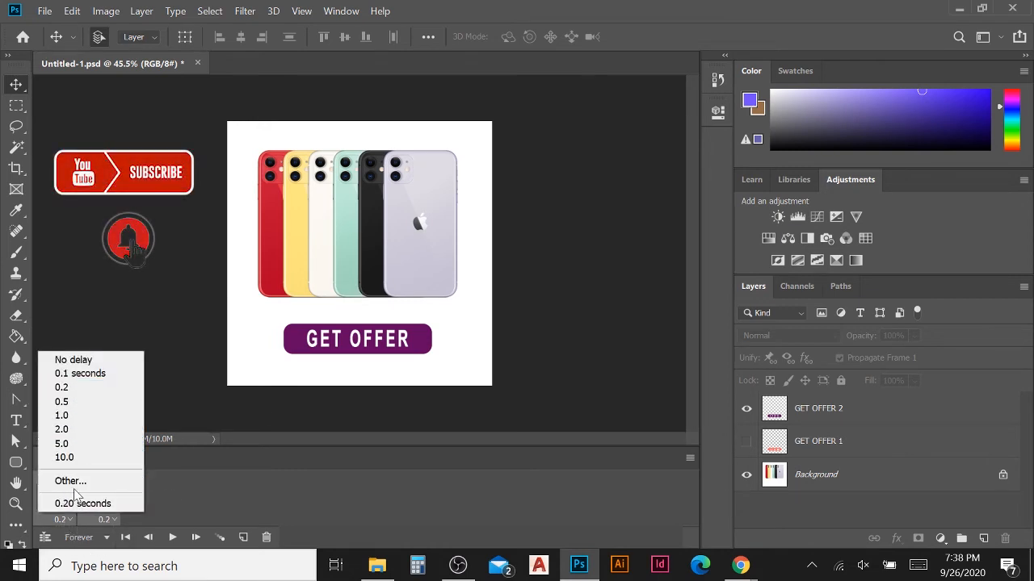
click(71, 483)
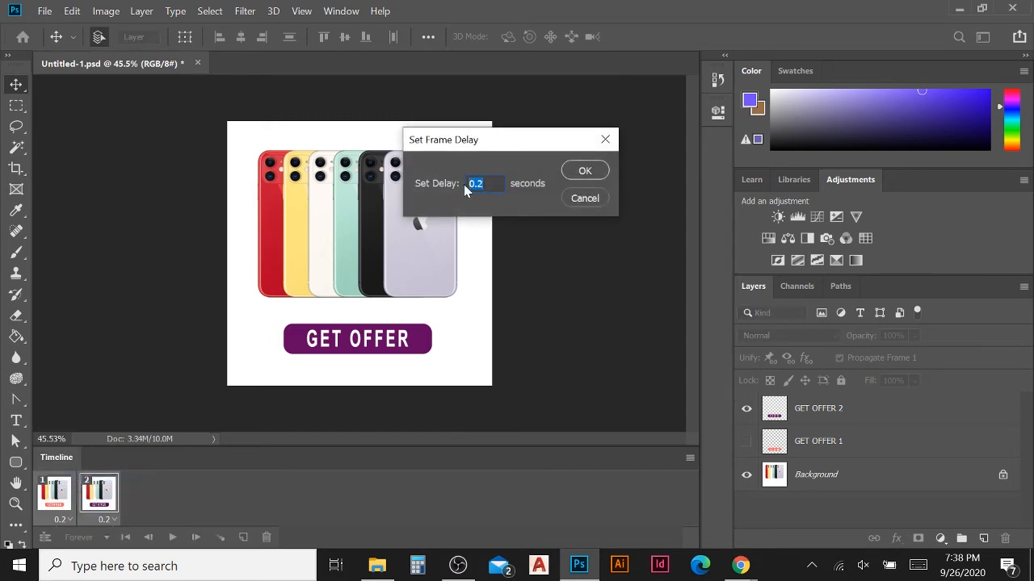
click(584, 199)
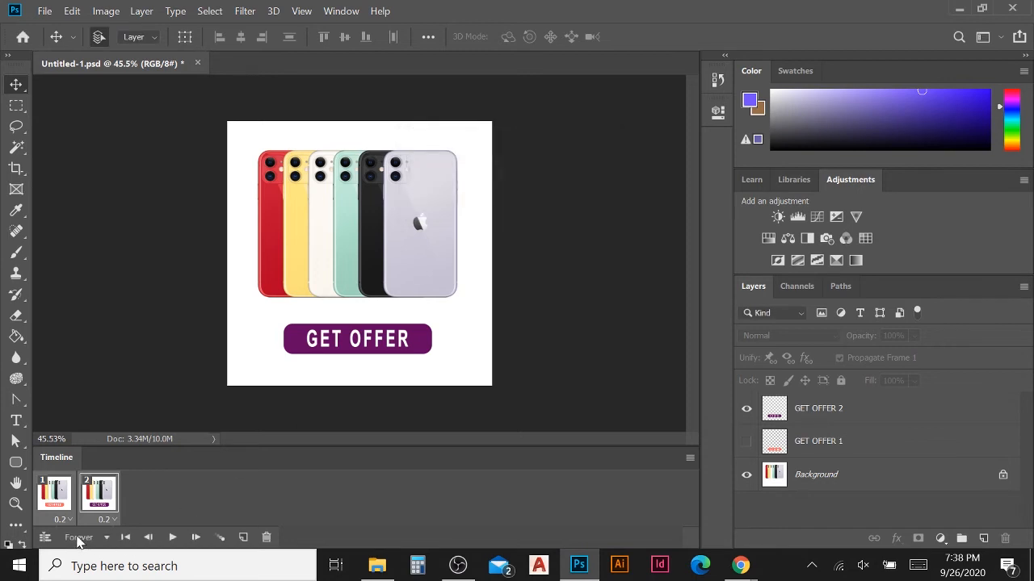
Preview the looping animation once more and stop playback.
click(172, 537)
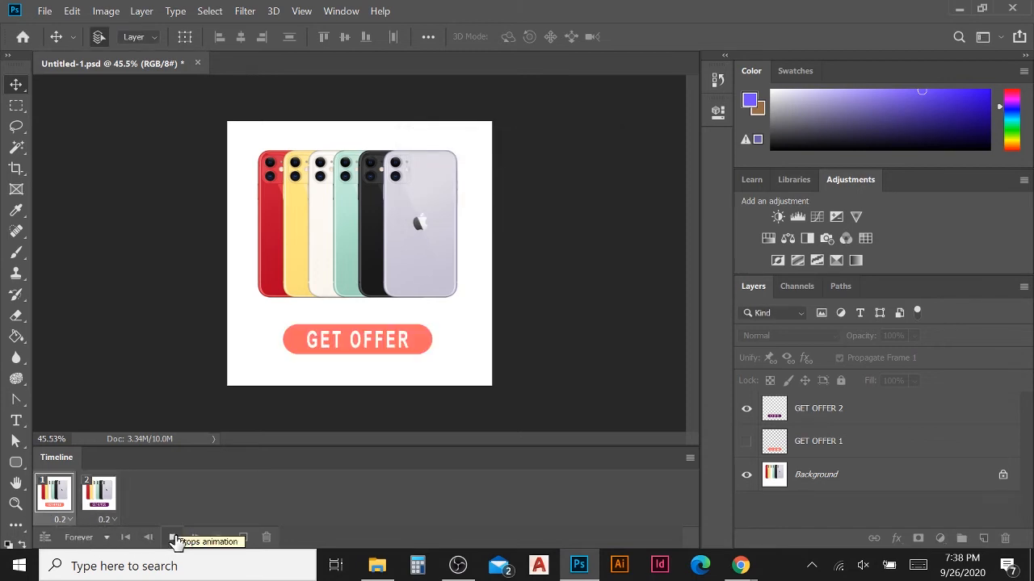
click(174, 539)
click(172, 537)
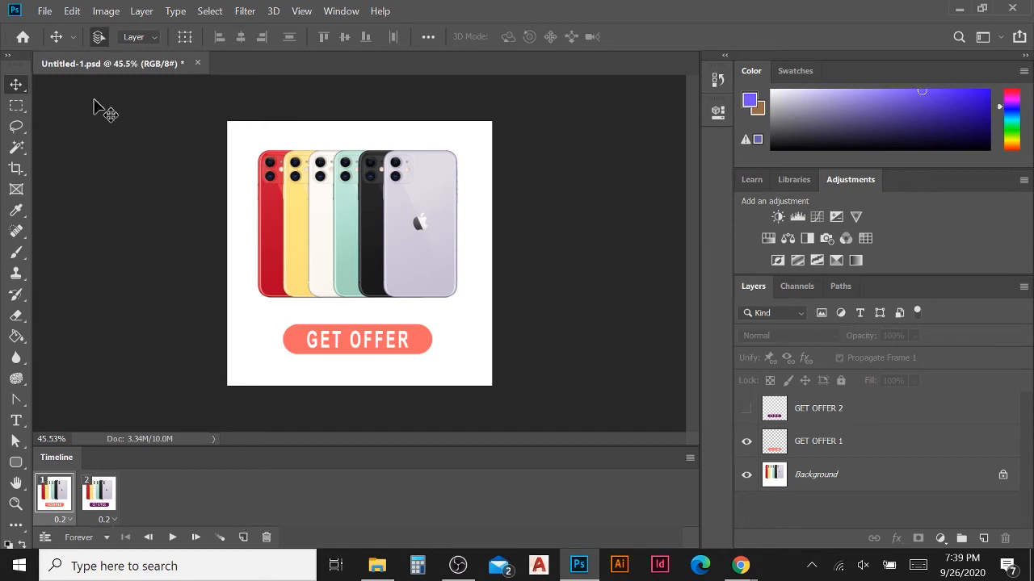
Start a Save for Web export of the animation with GIF as the format and looping set to Forever.
click(45, 12)
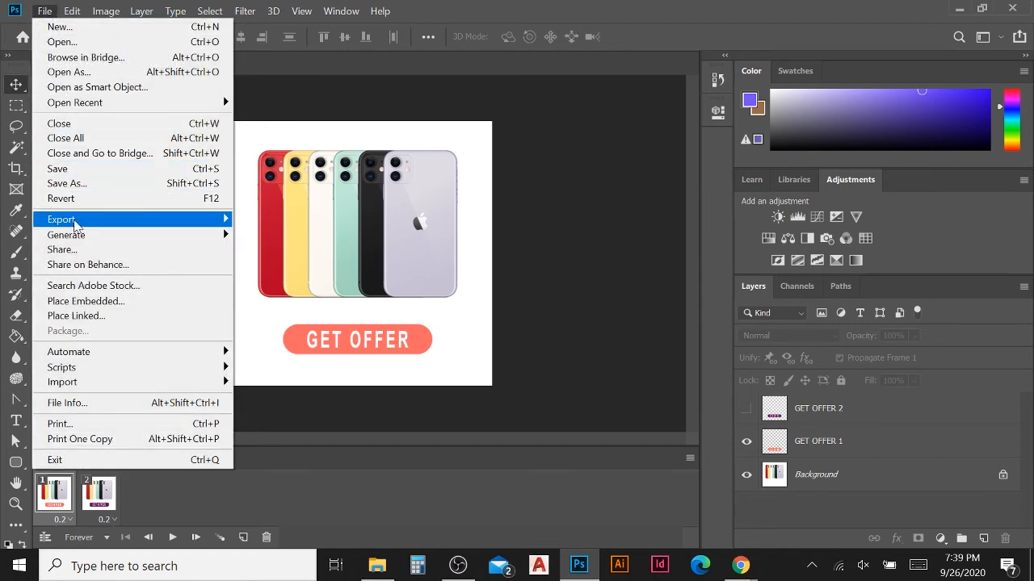
mouse_move(84, 225)
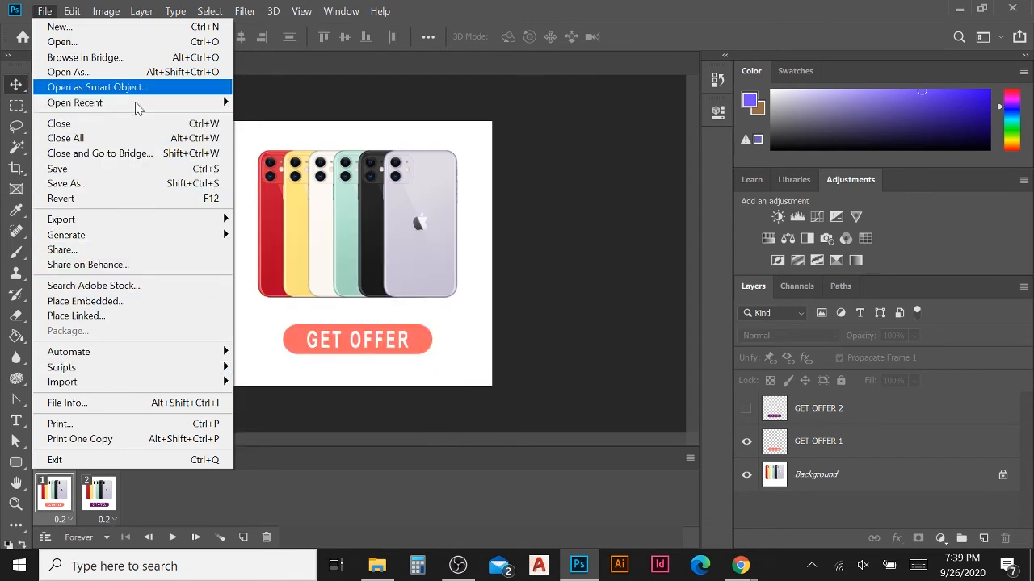
mouse_move(130, 222)
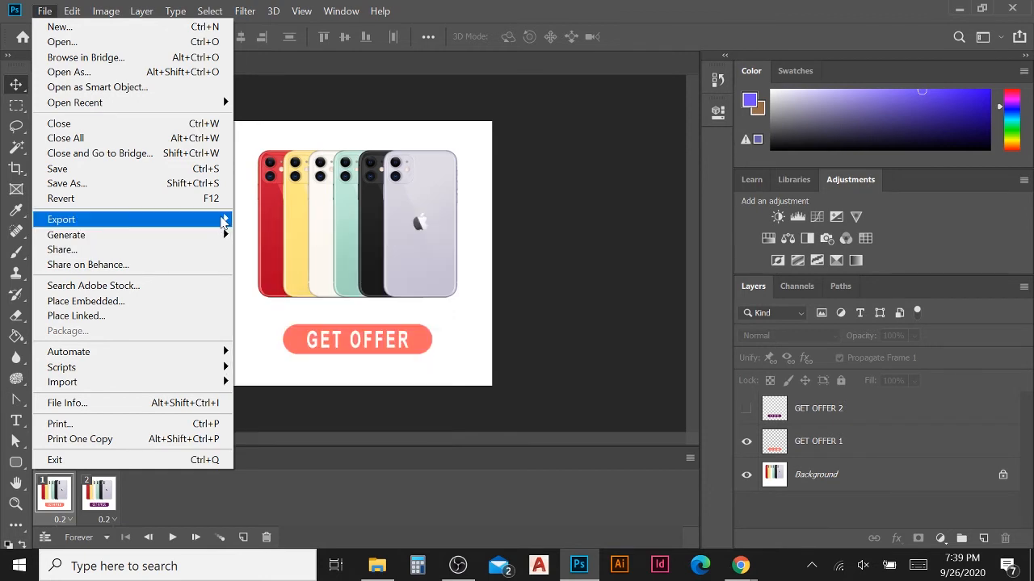
mouse_move(229, 219)
click(271, 279)
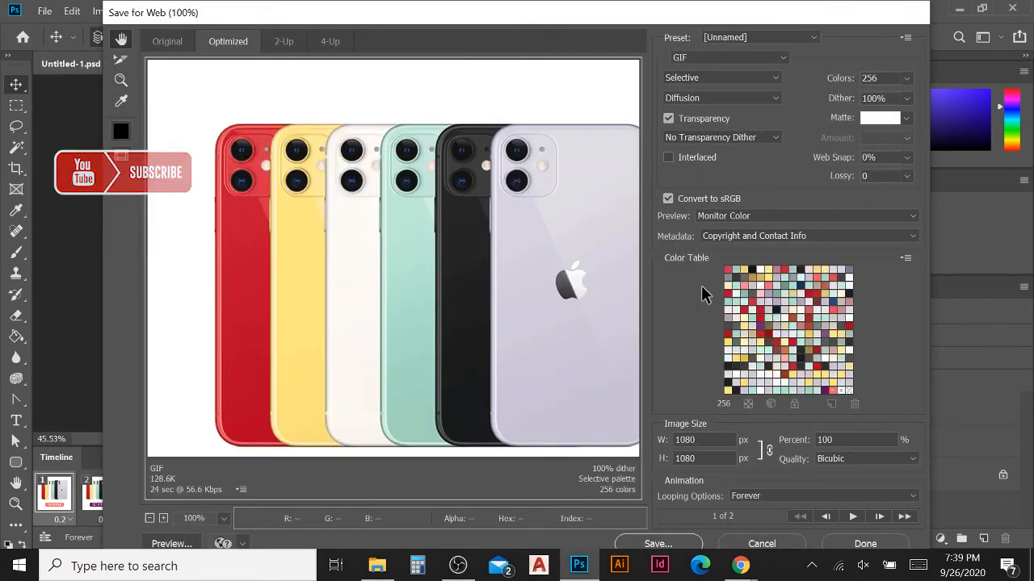
click(712, 60)
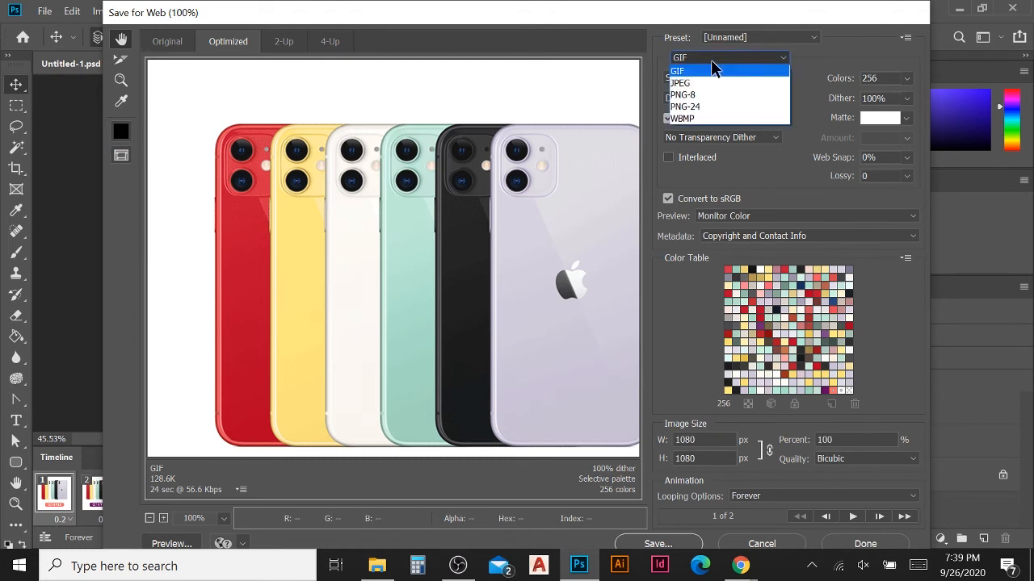
click(712, 64)
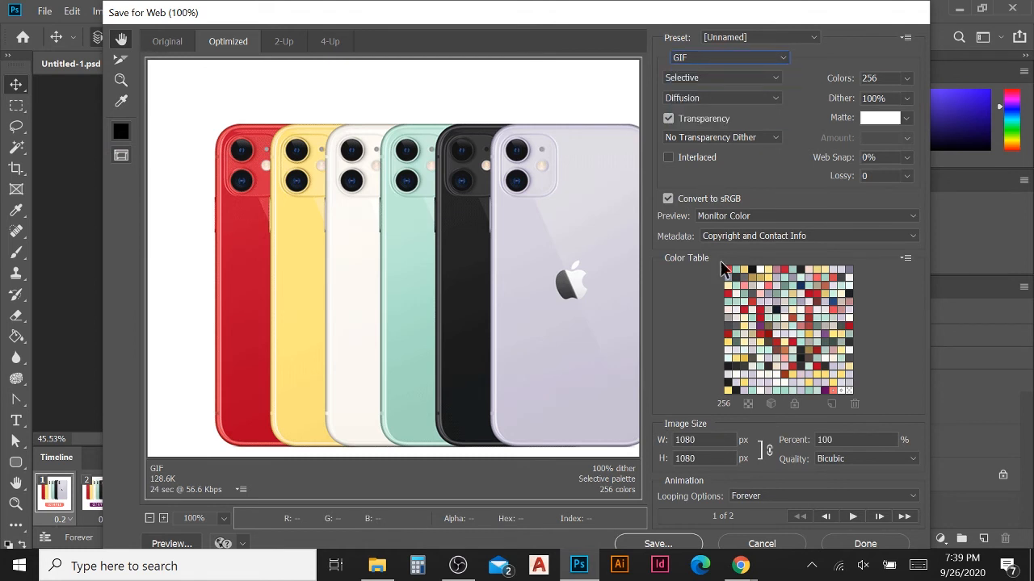
click(751, 499)
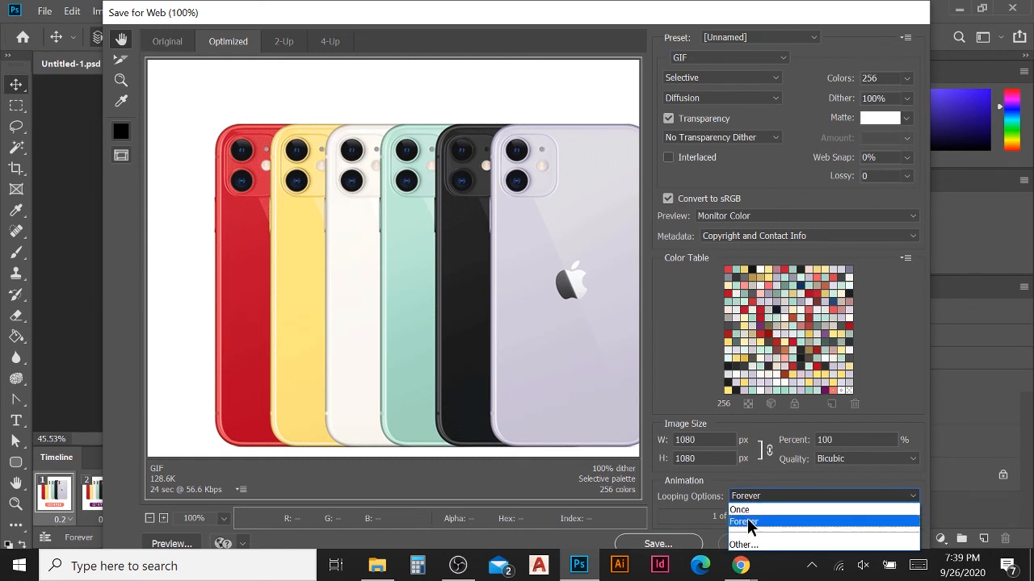
click(747, 521)
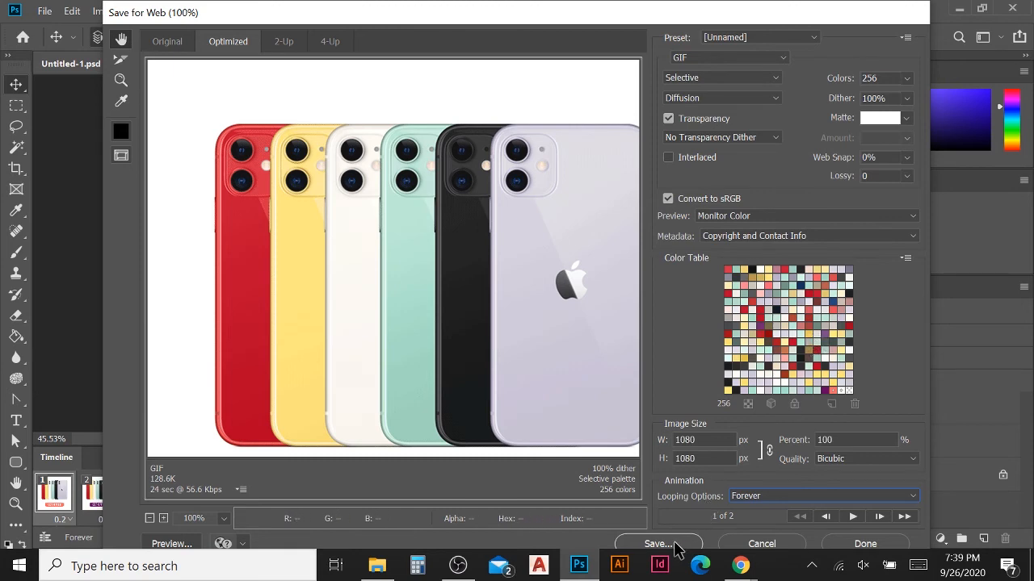
Save the optimized animation to the Desktop under the file name gif.
drag(731, 14, 730, 8)
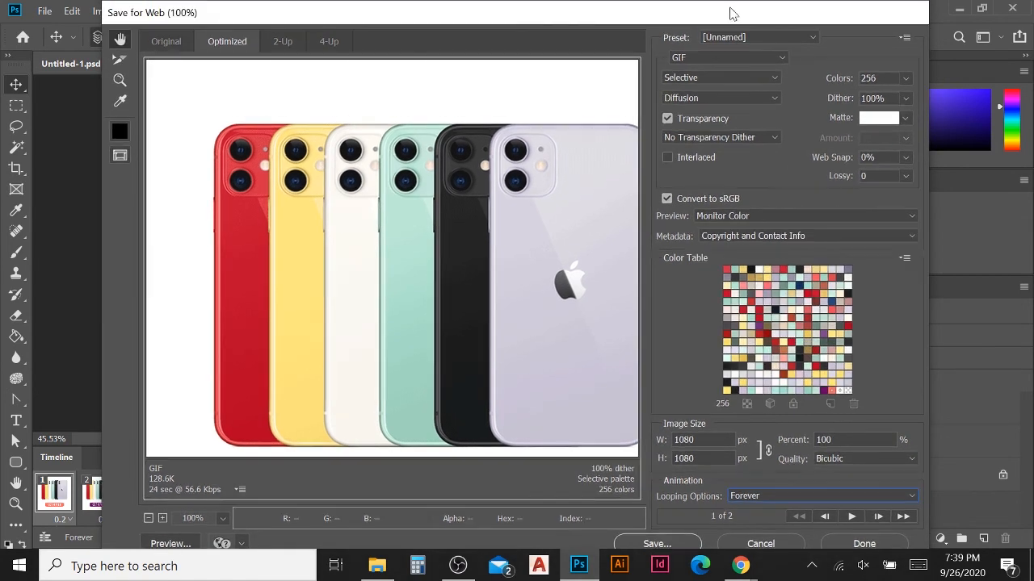
click(673, 546)
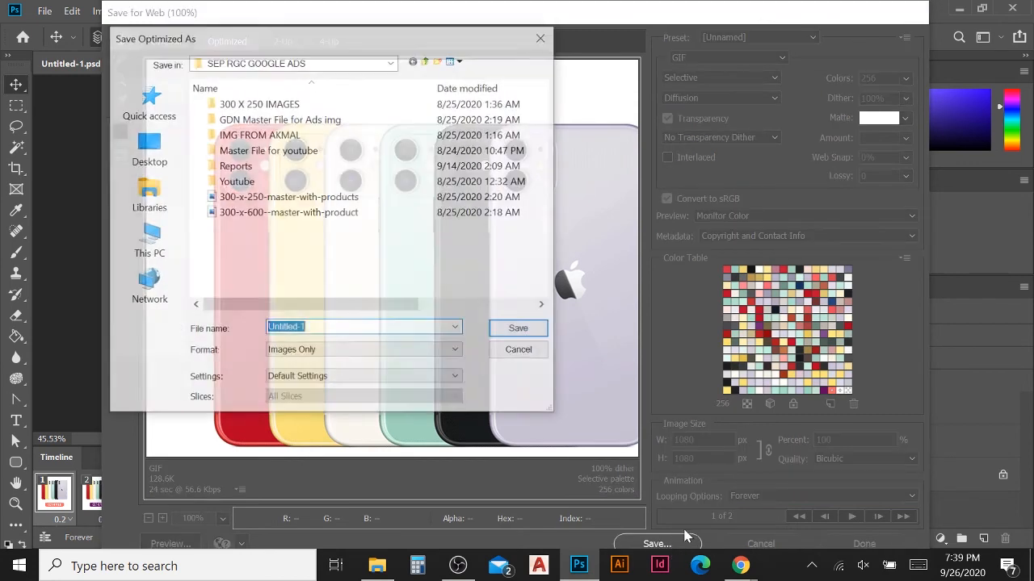
click(160, 158)
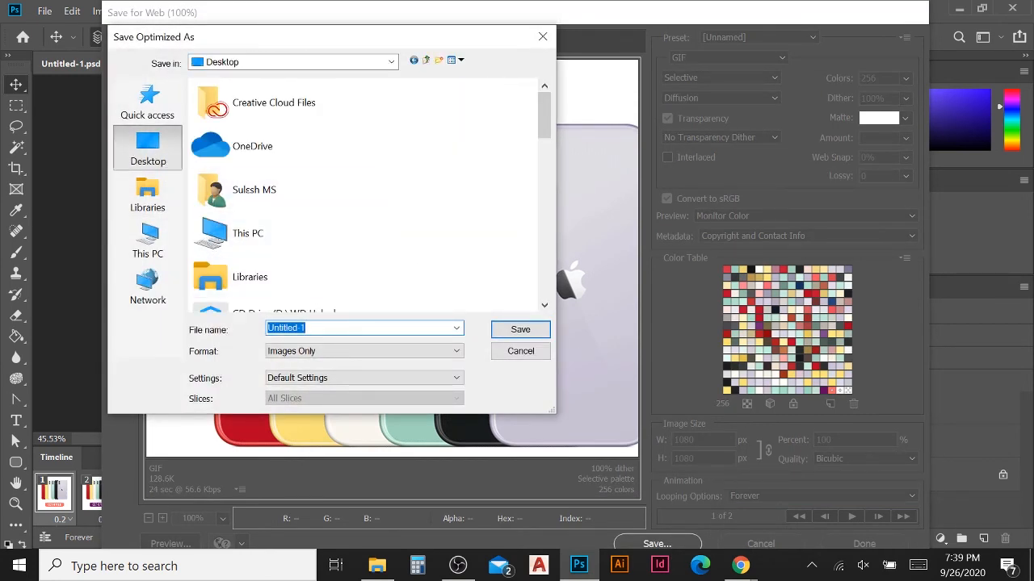
click(338, 329)
key(ctrl+a)
text(g)
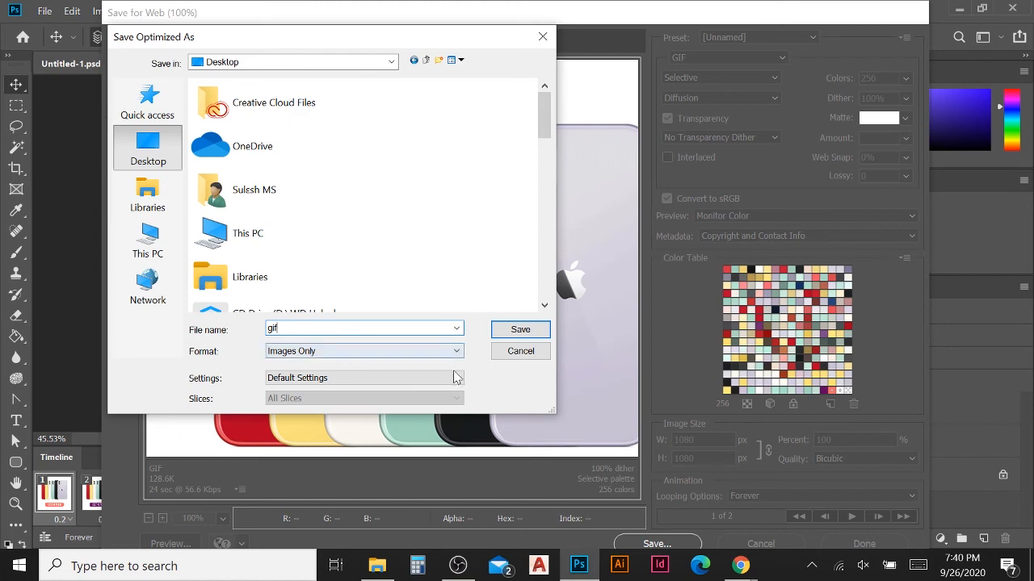
click(522, 329)
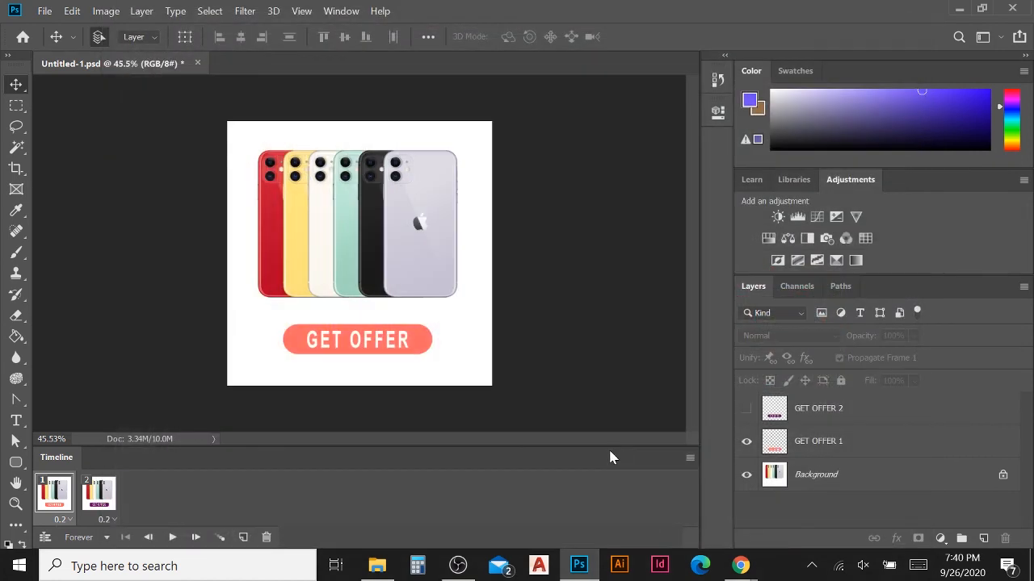
Switch to the desktop, move the exported gif file to a free spot, and open it to check the animation.
click(961, 9)
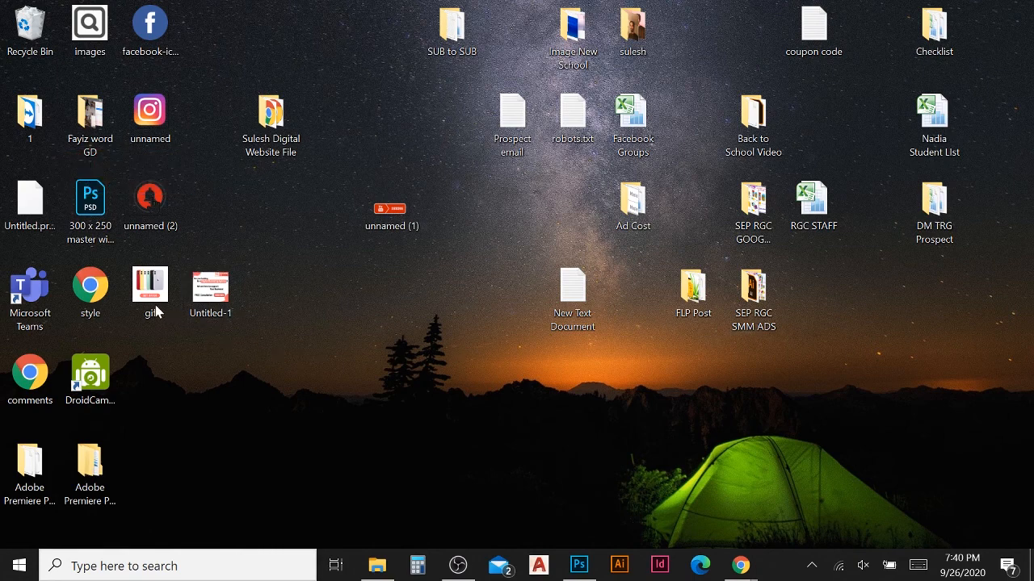
drag(155, 311, 336, 319)
double_click(321, 289)
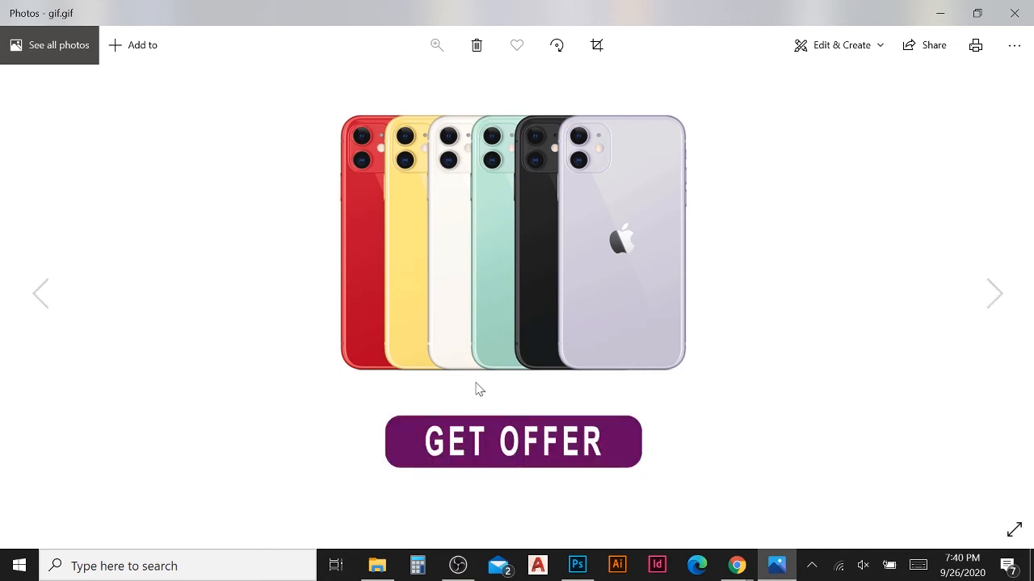
click(1015, 13)
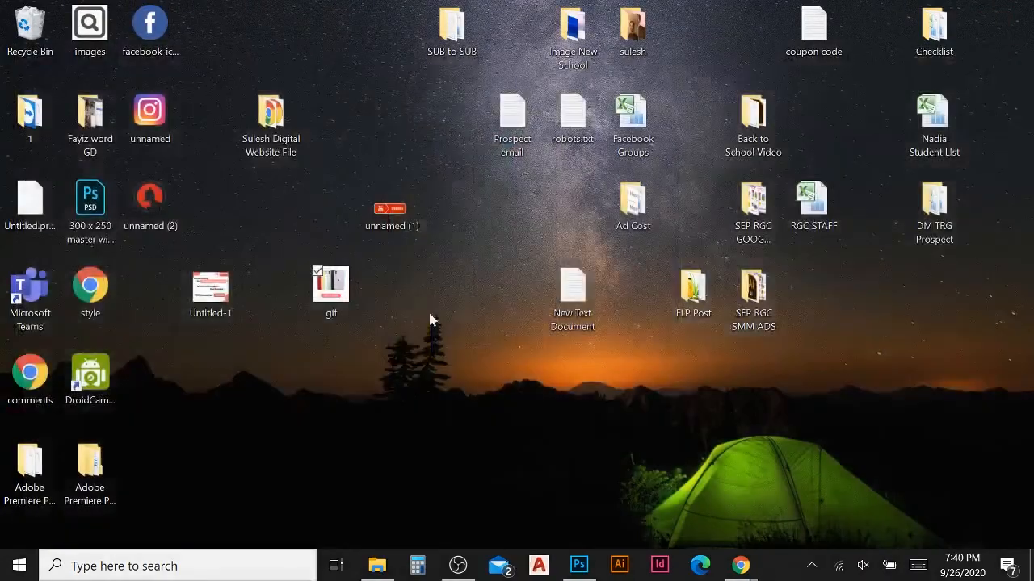
Check the file type and size in the gif file's properties, close them, and switch back to Photoshop.
right_click(343, 313)
click(358, 313)
click(350, 297)
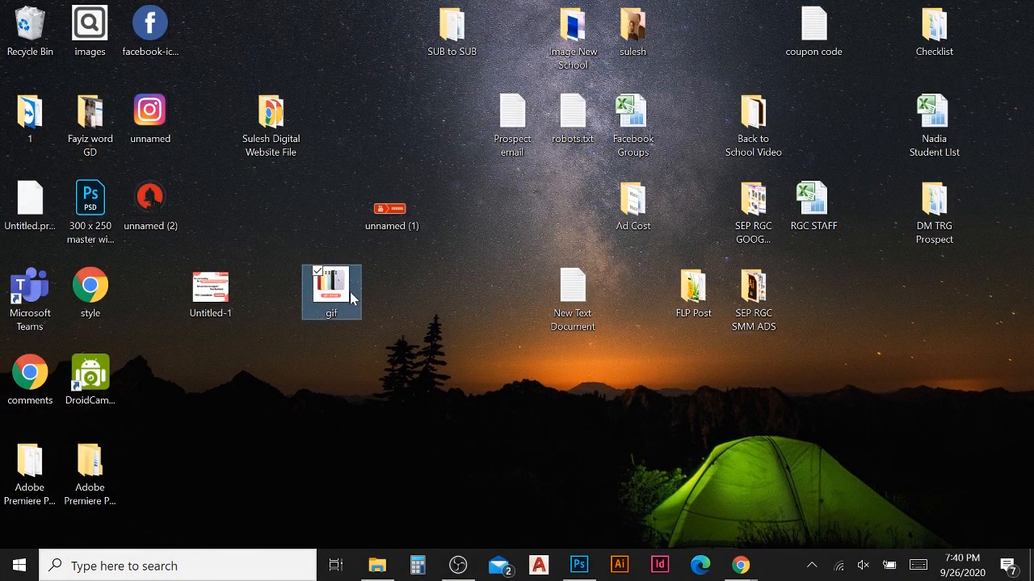
right_click(351, 297)
click(242, 535)
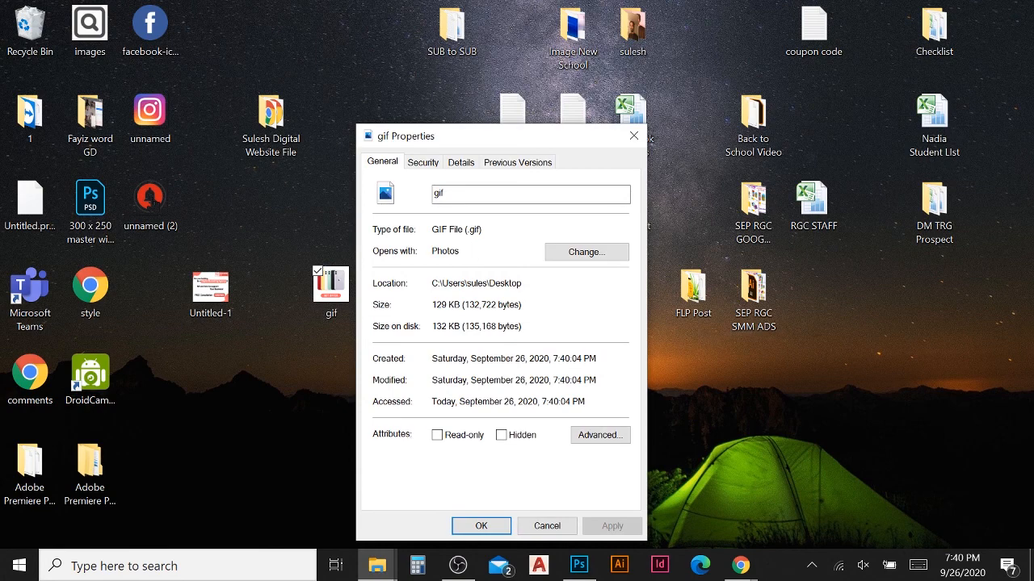
click(634, 136)
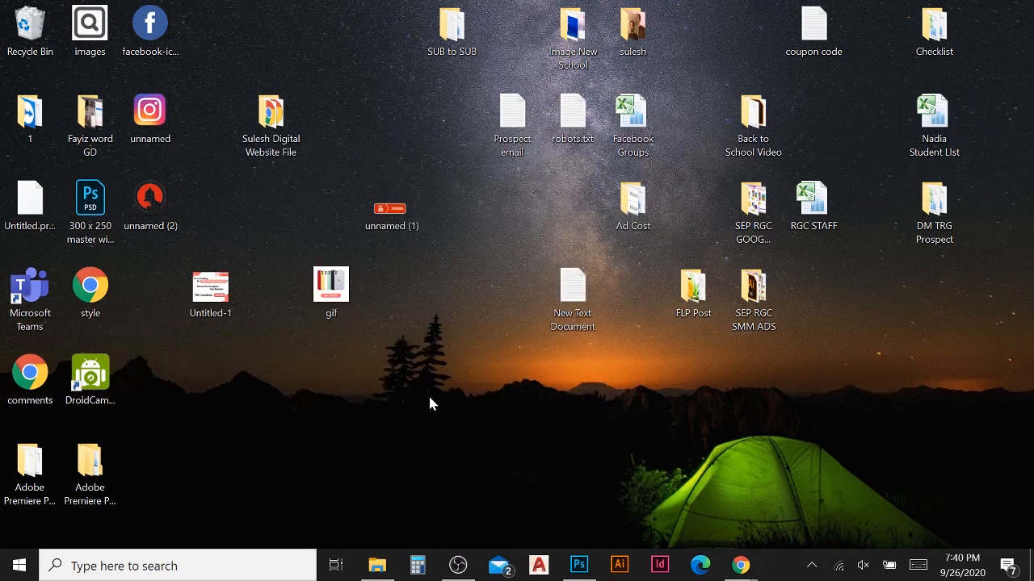
click(579, 565)
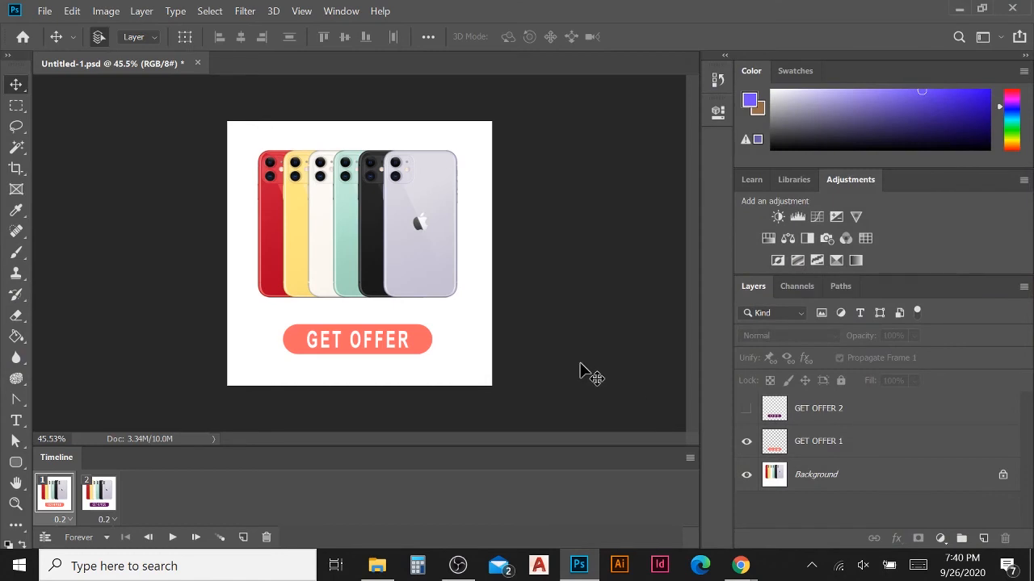